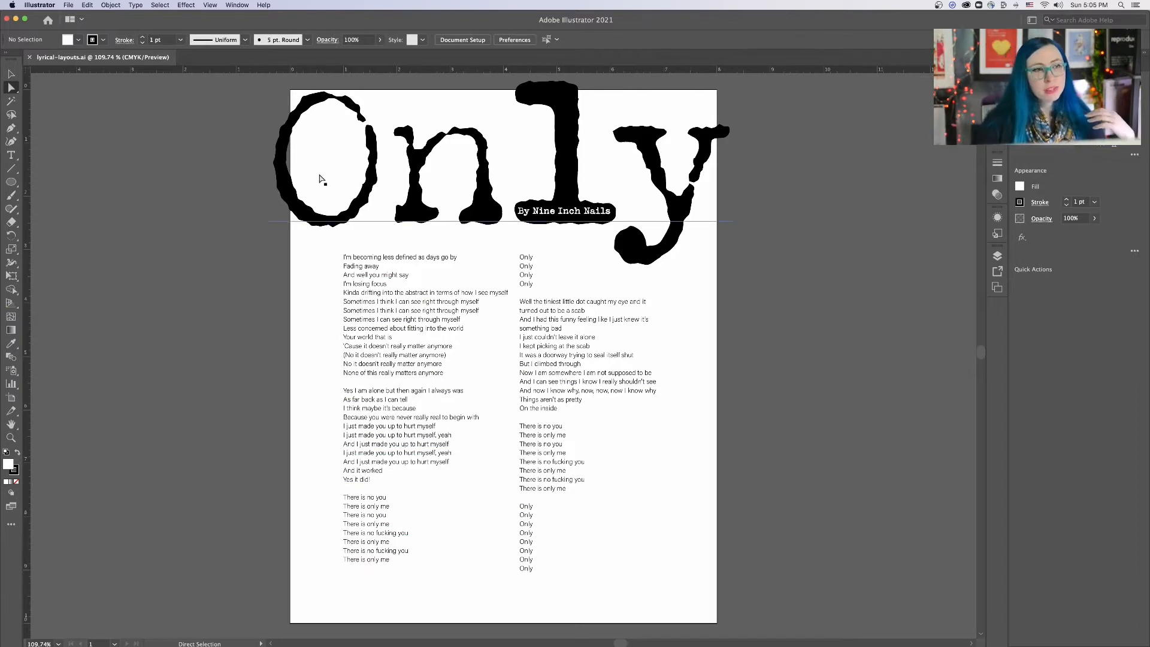
- Open the document setup and enter artboard editing for the lyrics page
{"action": "left_click", "coordinate": [11, 73]}
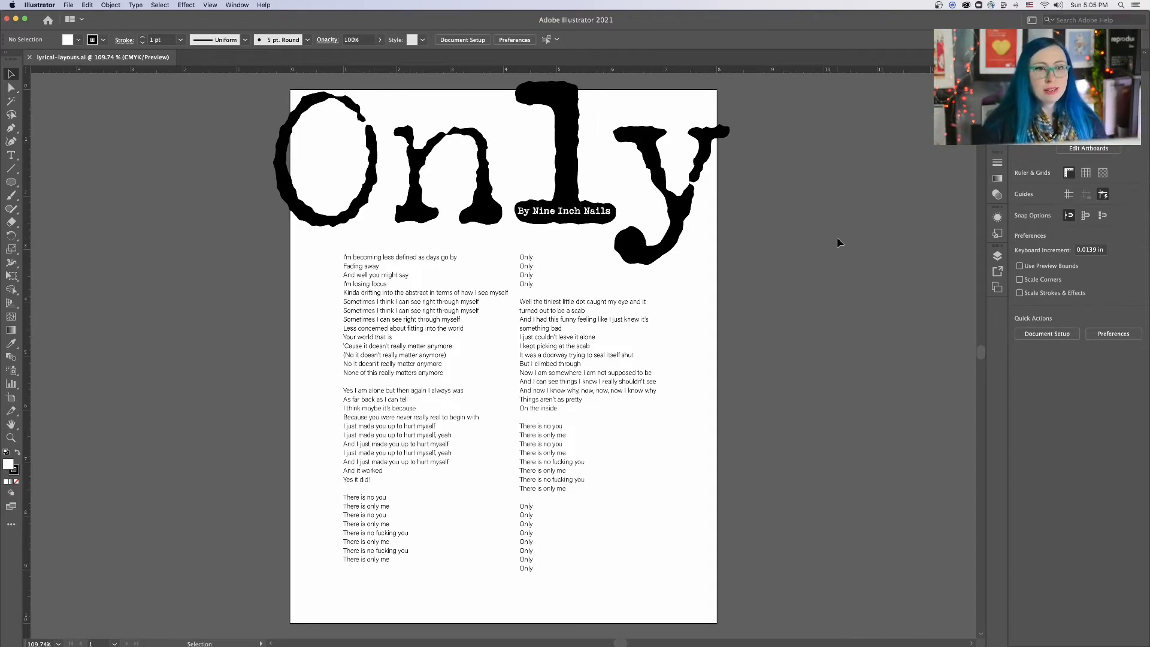
{"action": "key", "text": "a"}
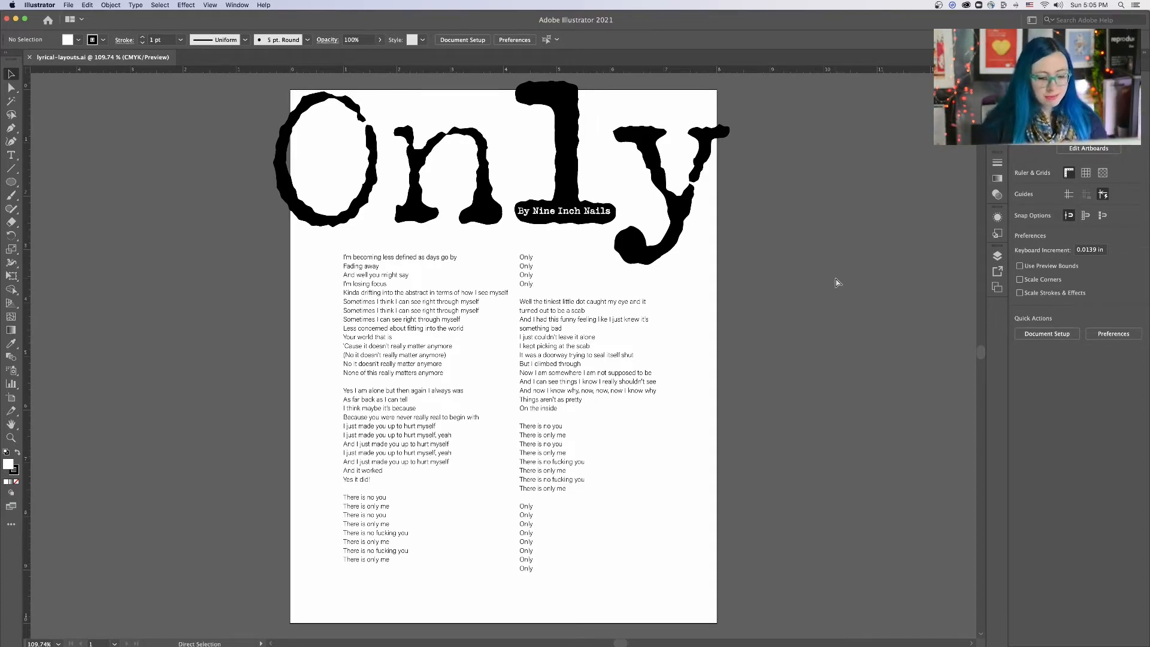
{"action": "key", "text": "super+minus"}
{"action": "key", "text": "super+minus"}
{"action": "key", "text": "super+minus"}
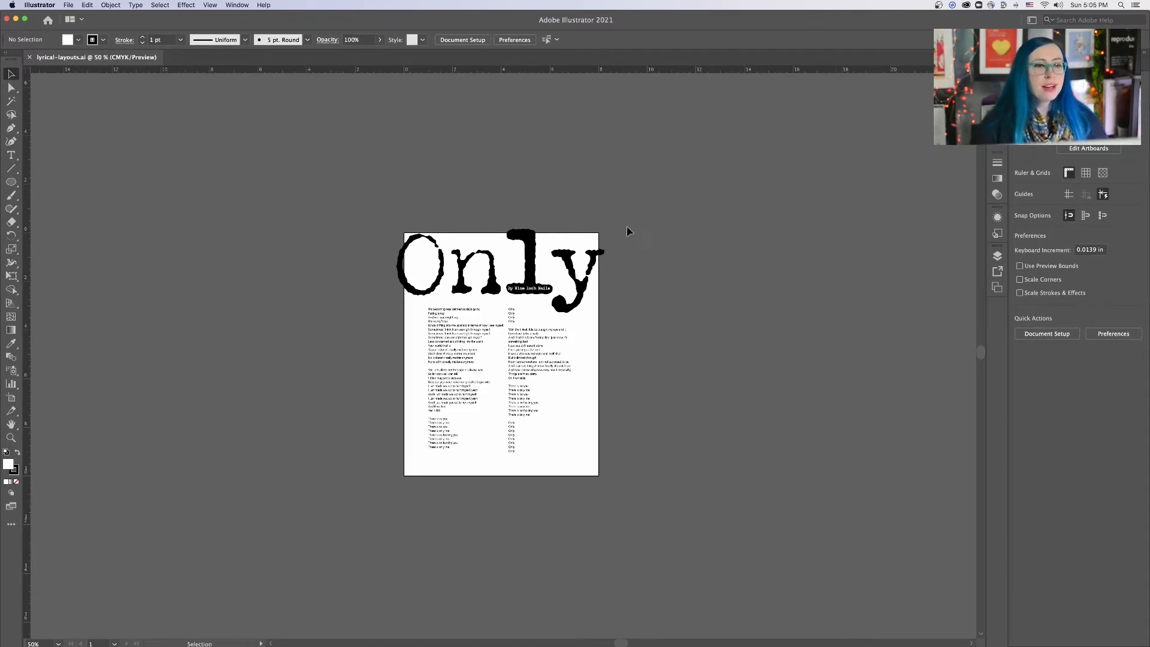
{"action": "key", "text": "alt+super+8"}
{"action": "key", "text": "alt+super+8"}
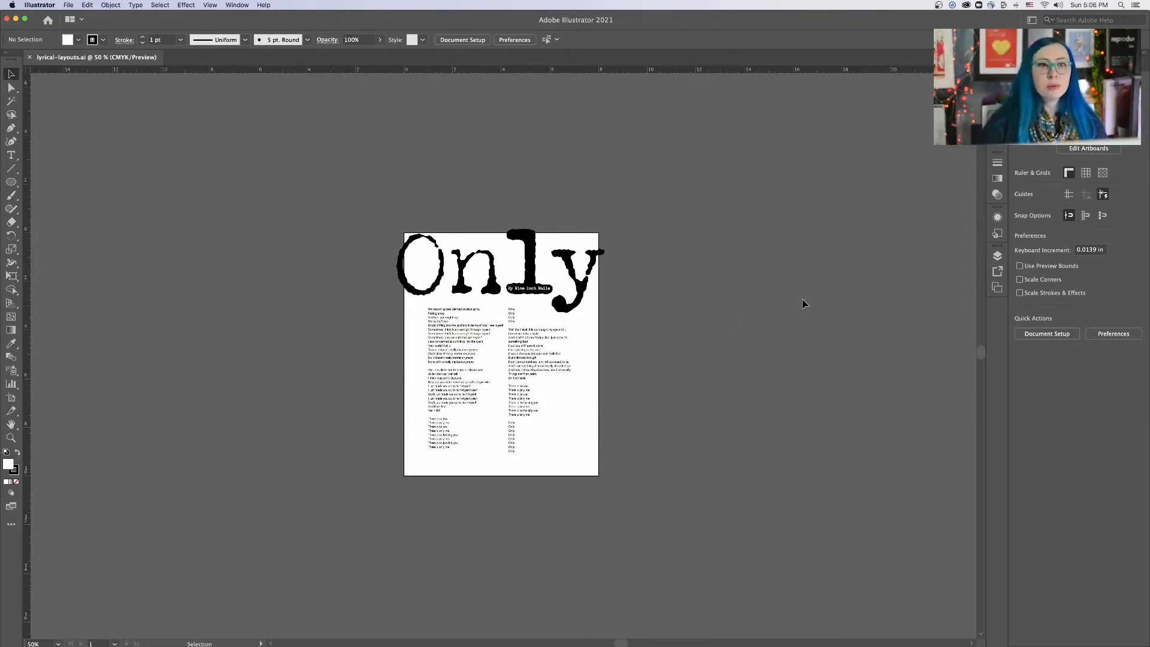
{"action": "left_click", "coordinate": [466, 39]}
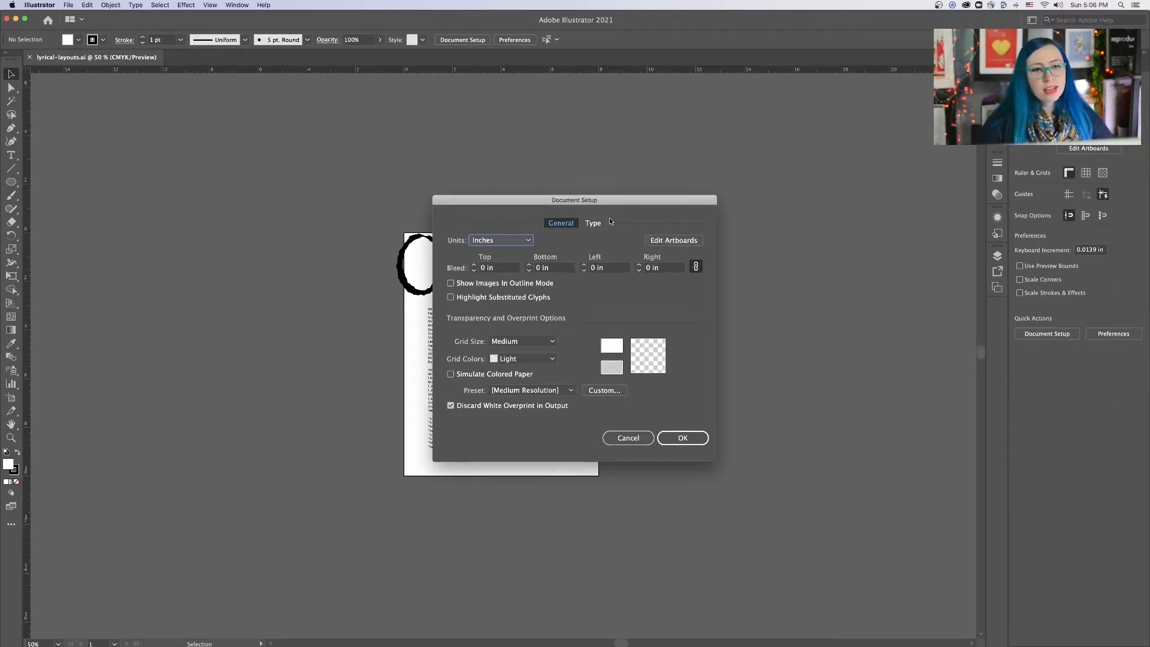
{"action": "left_click", "coordinate": [675, 241]}
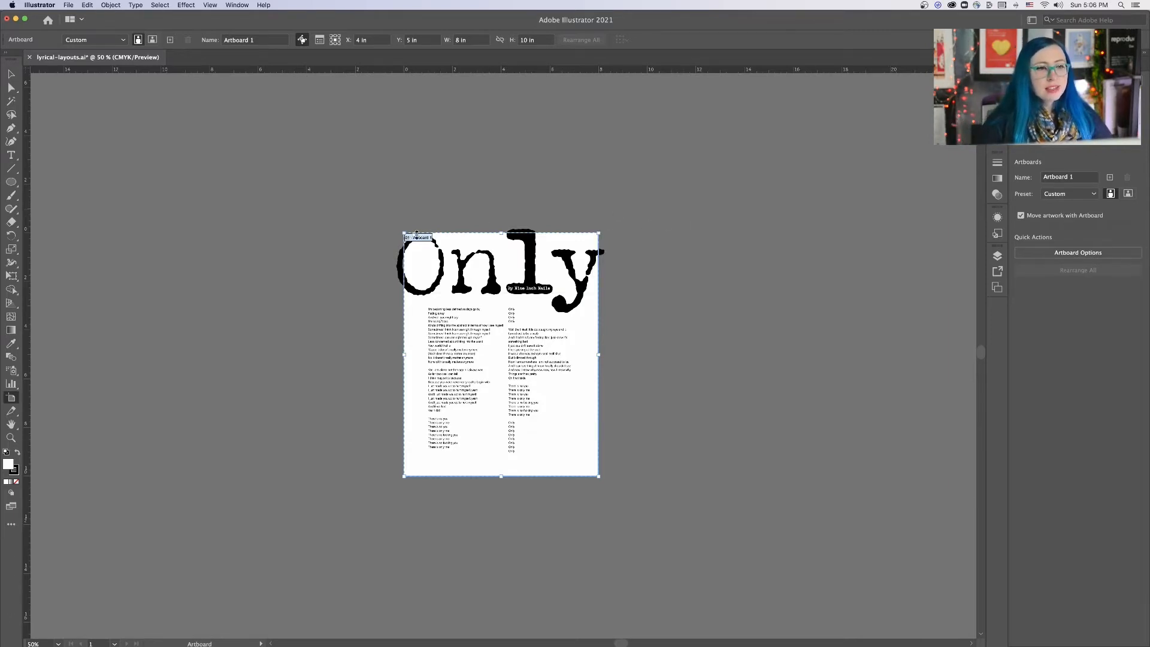
- Duplicate the artboard together with its artwork beside the original, centred at about X 15.07 in and Y 5 in
{"action": "key", "text": "alt+super+8"}
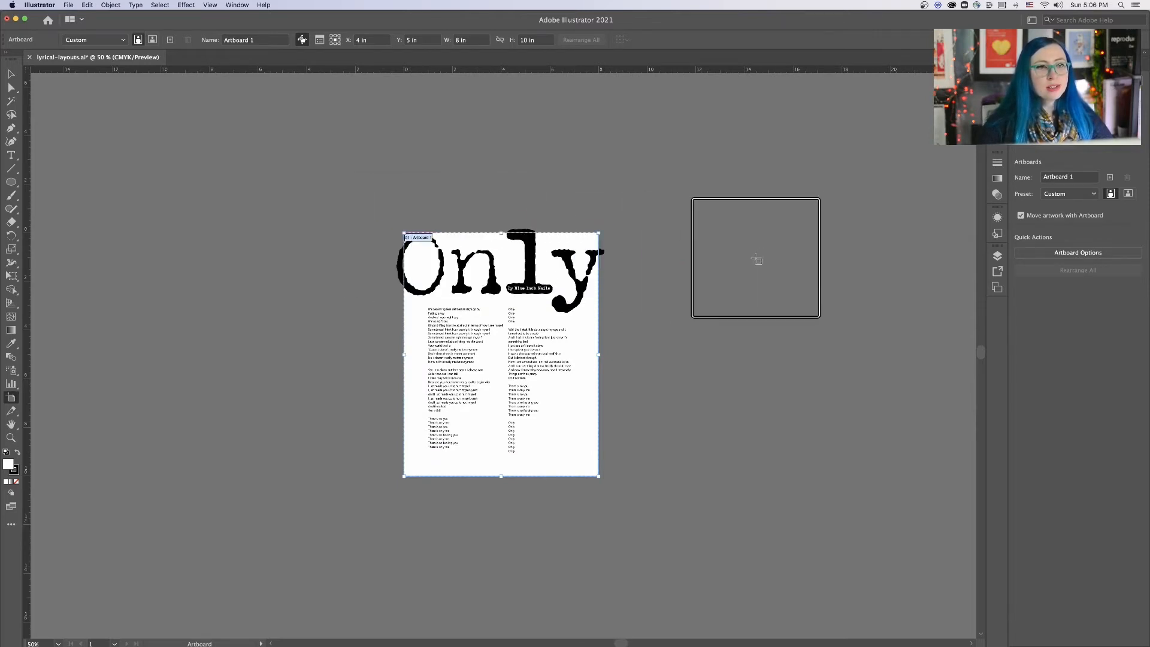
{"action": "key", "text": "alt+super+8"}
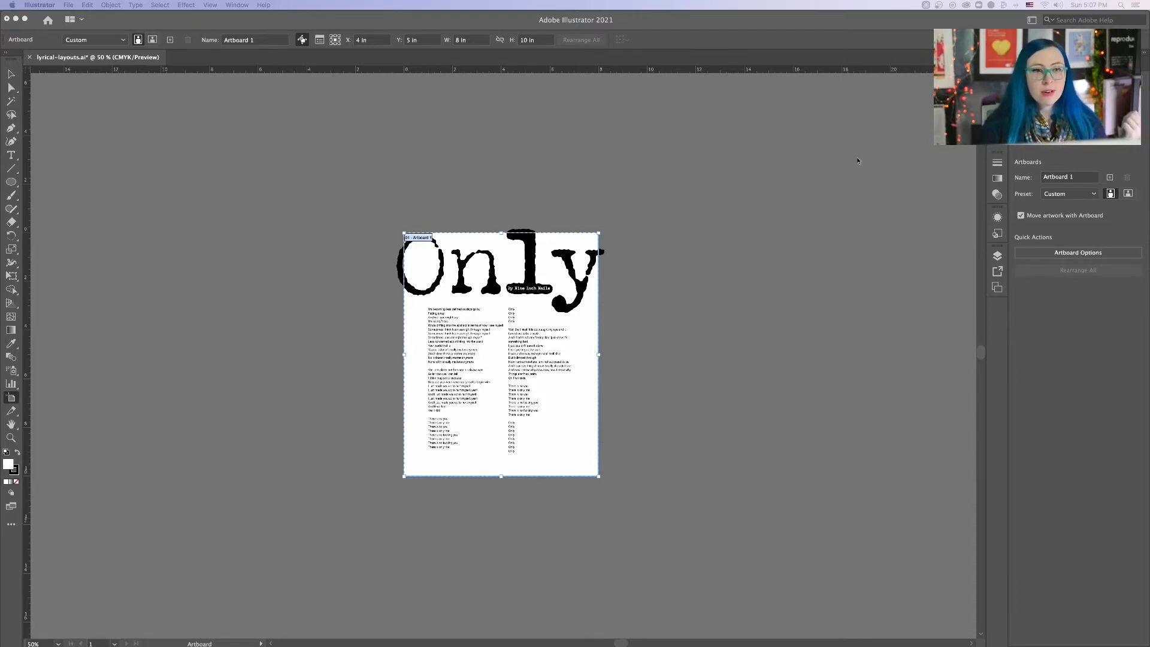
{"action": "key", "text": "alt"}
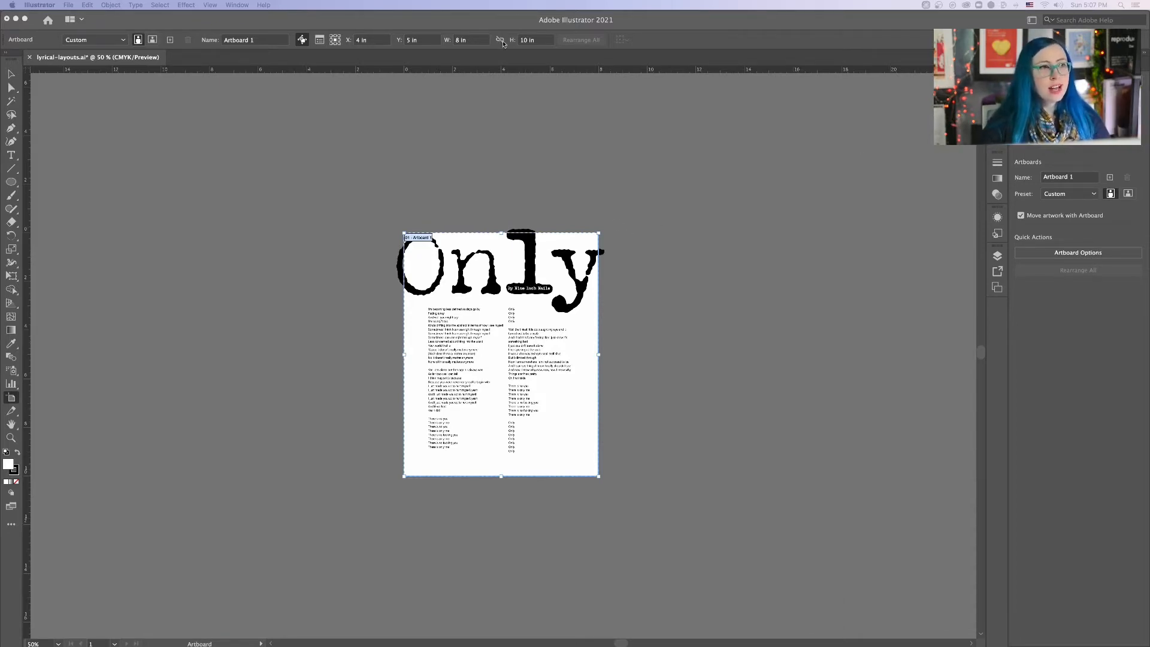
{"action": "left_click", "coordinate": [611, 239]}
{"action": "key", "text": "alt"}
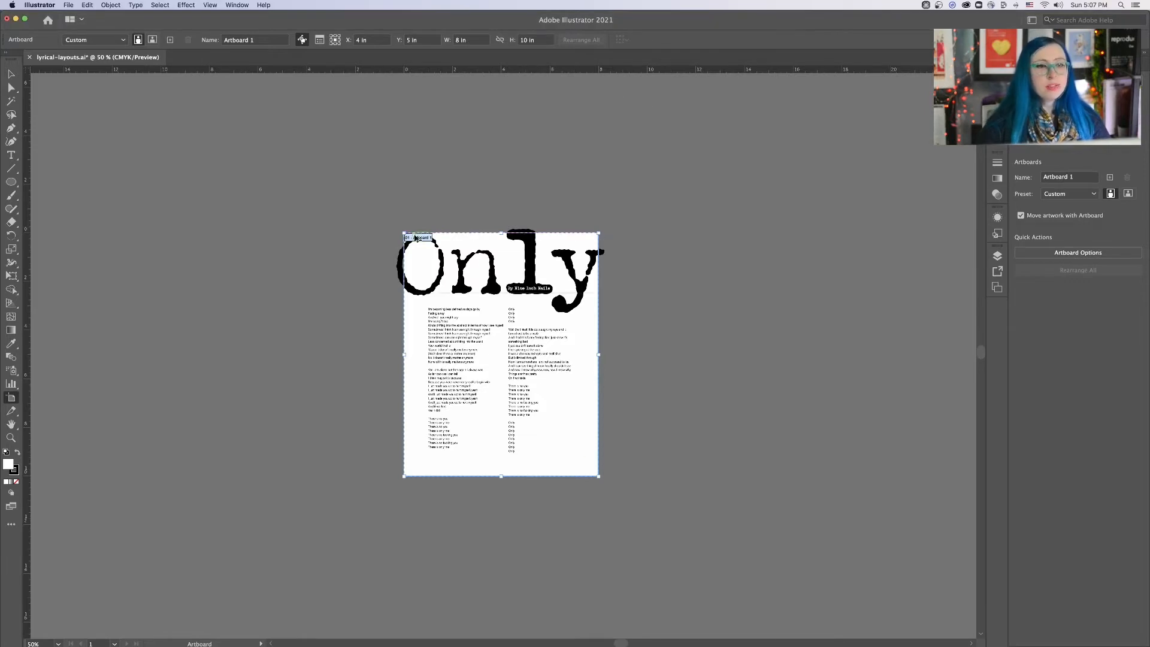
{"action": "key", "text": "alt"}
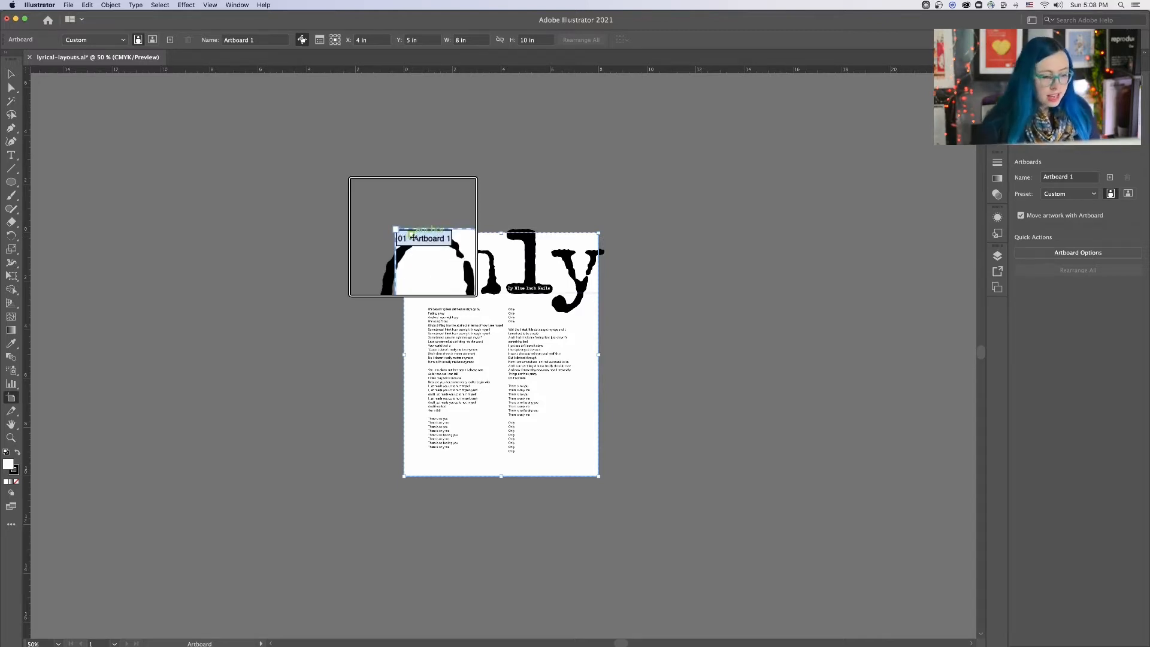
{"action": "key", "text": "alt"}
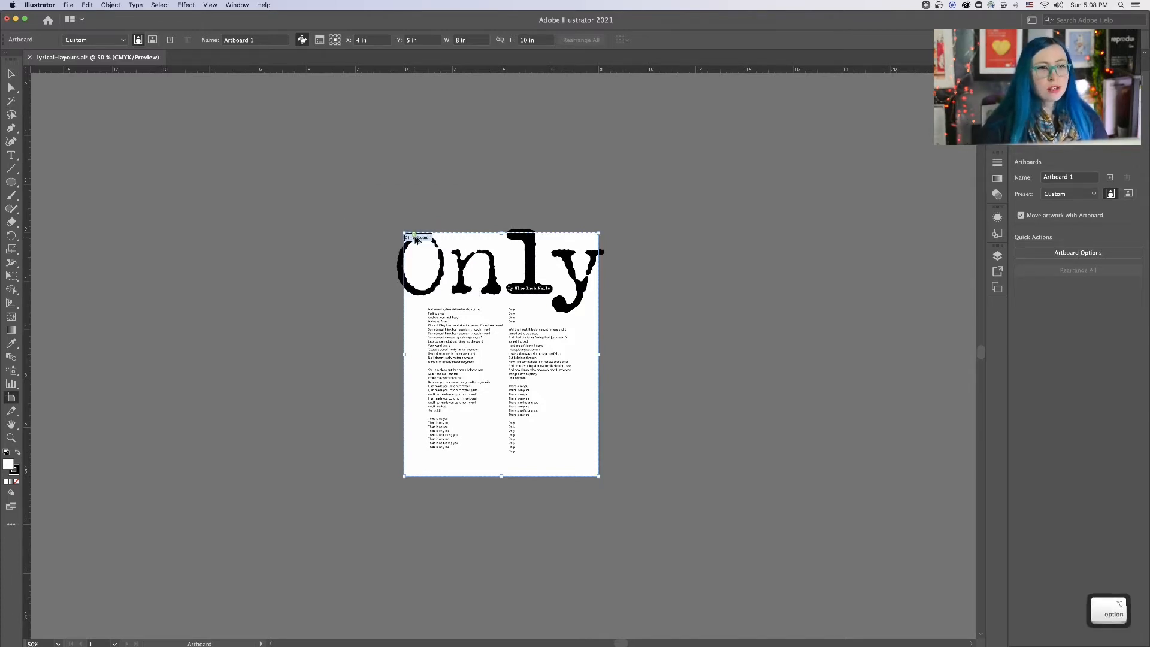
{"action": "left_click_drag", "start_coordinate": [418, 240], "coordinate": [689, 250]}
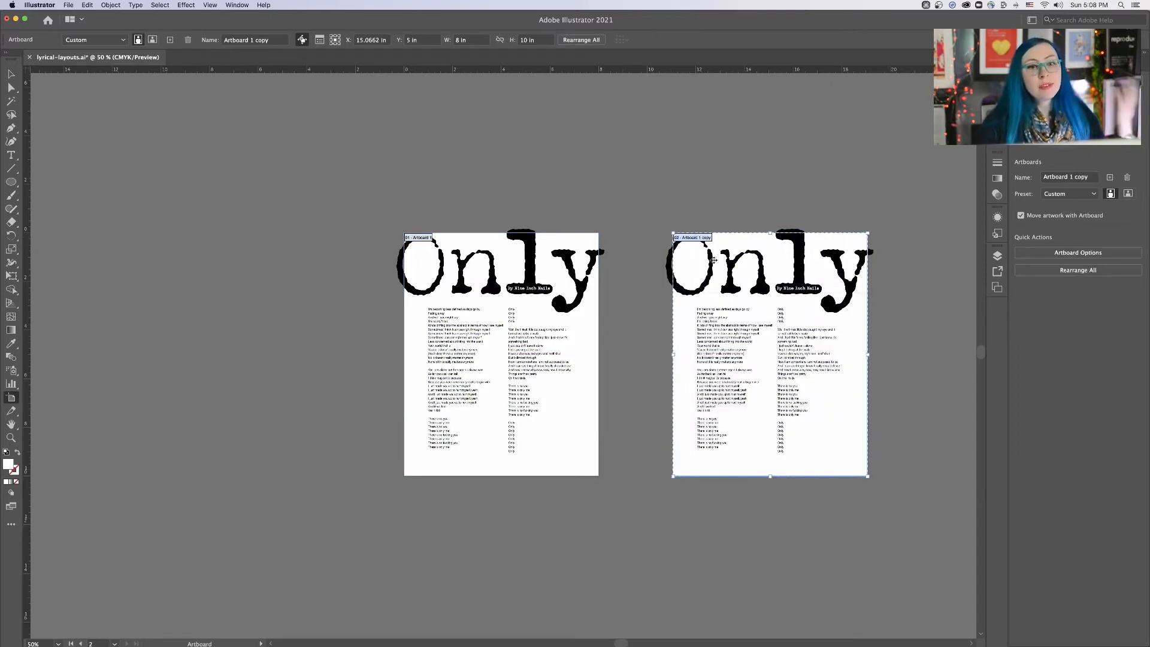
- Rename the duplicated artboard as Layout 2 in its artboard options
{"action": "scroll", "coordinate": [695, 239], "scroll_direction": "up", "scroll_amount": 3}
{"action": "scroll", "coordinate": [695, 239], "scroll_direction": "down", "scroll_amount": 3}
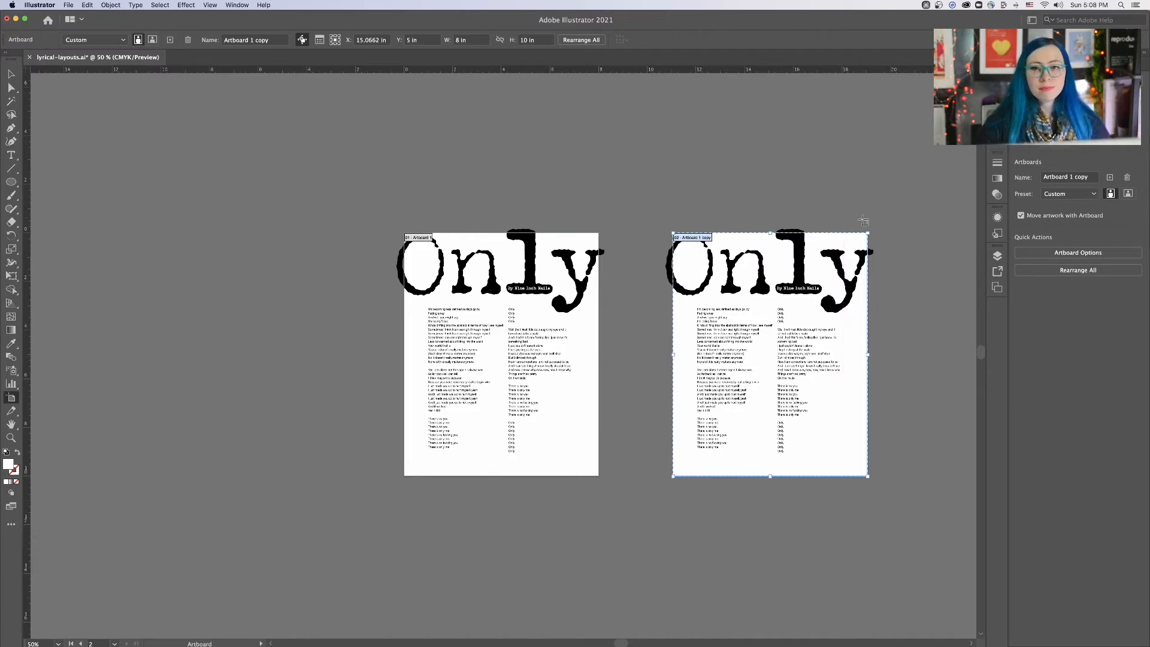
{"action": "scroll", "coordinate": [1066, 255], "scroll_direction": "up", "scroll_amount": 3}
{"action": "scroll", "coordinate": [1066, 255], "scroll_direction": "down", "scroll_amount": 3}
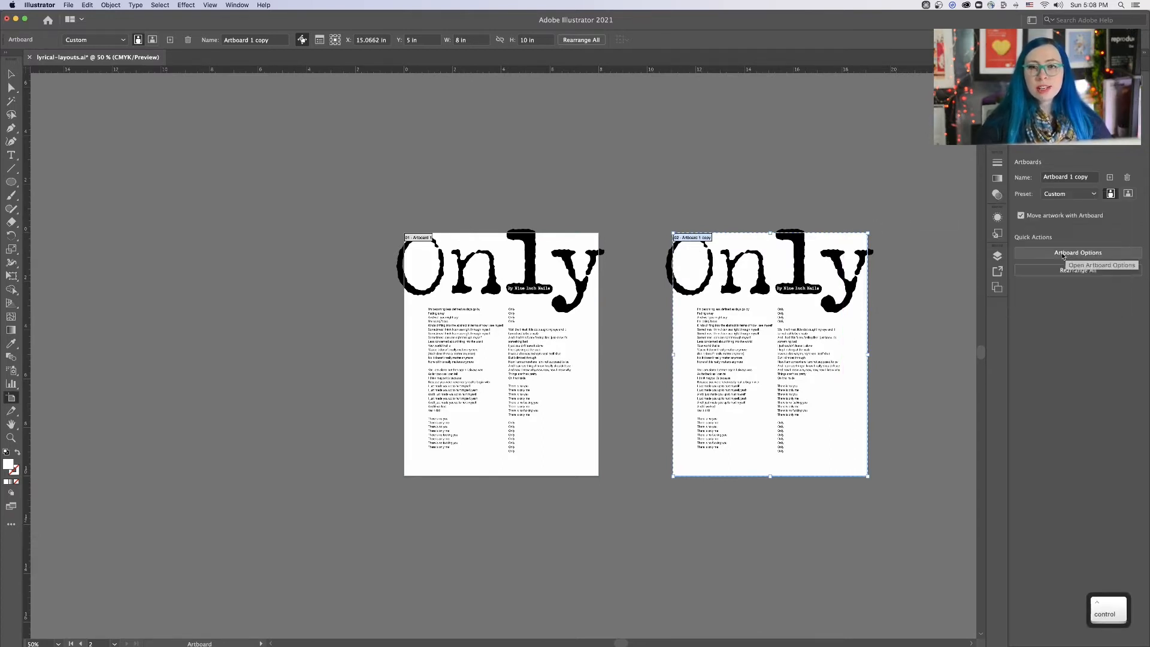
{"action": "left_click", "coordinate": [1071, 253]}
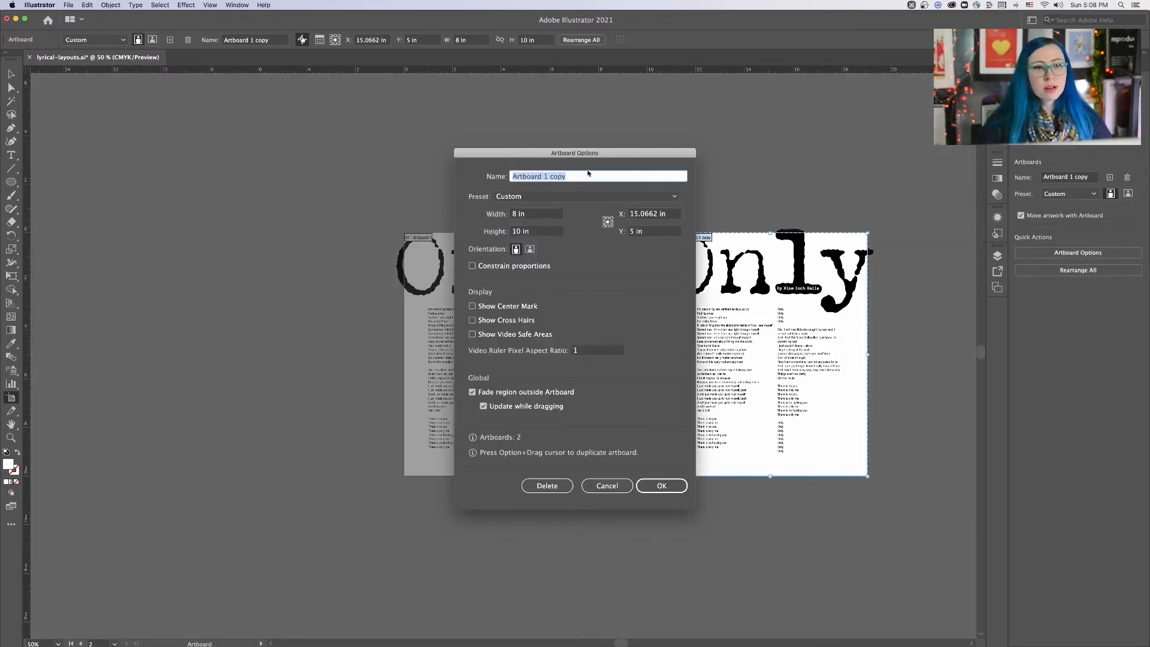
{"action": "type", "text": "L"}
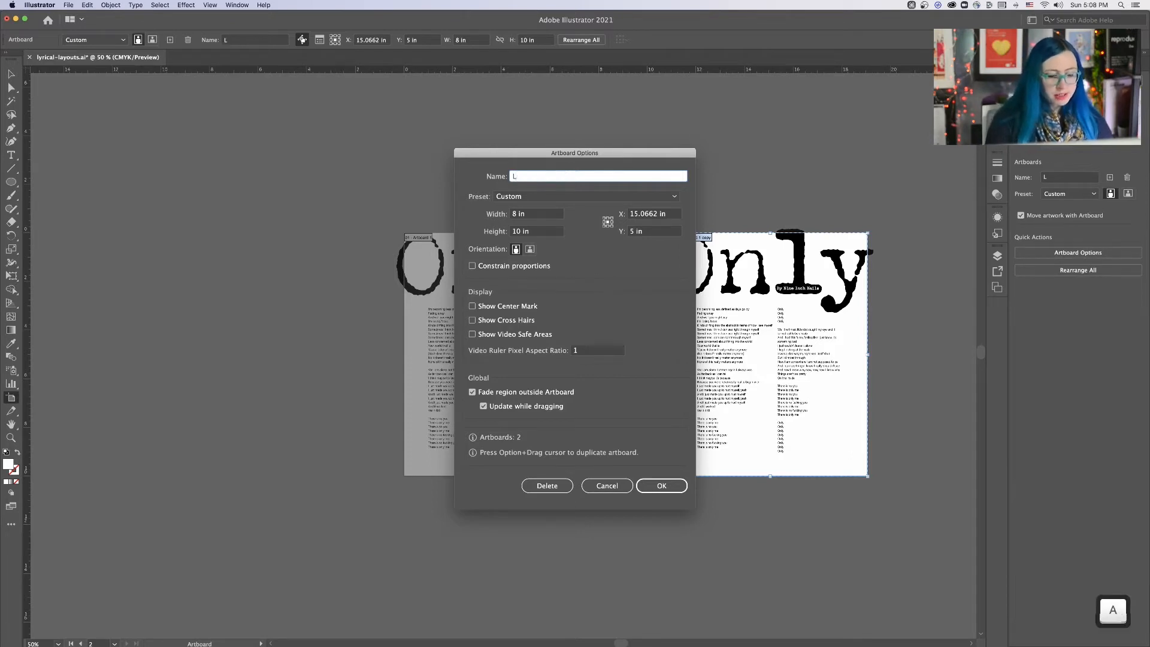
{"action": "type", "text": "ayout 2"}
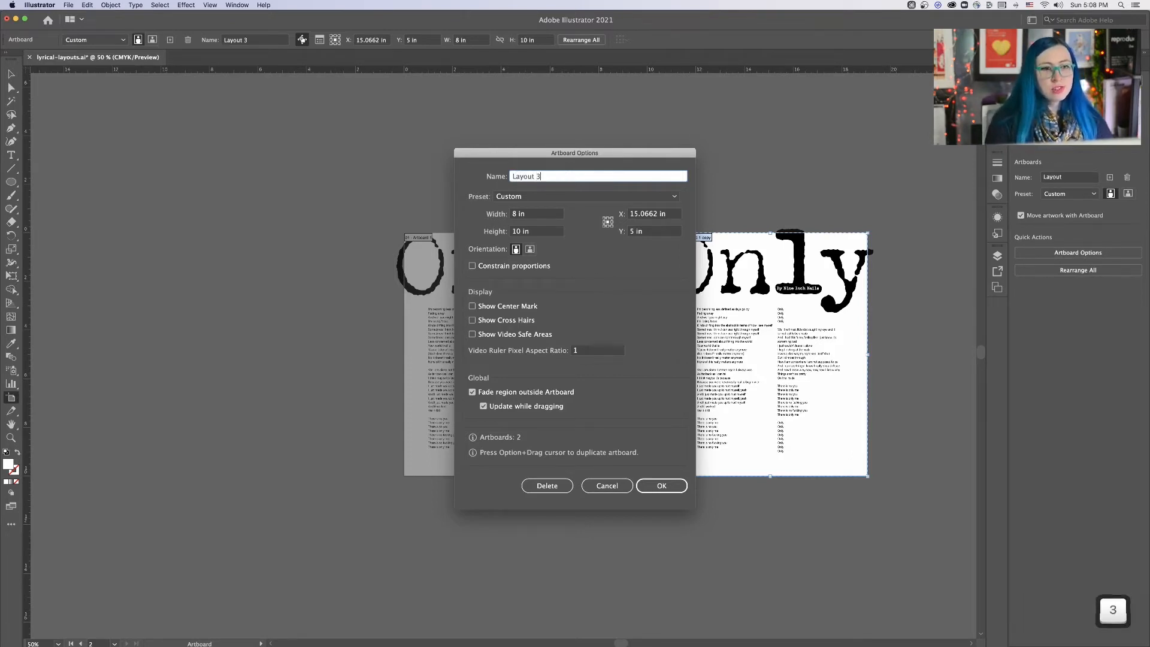
{"action": "left_click", "coordinate": [655, 491]}
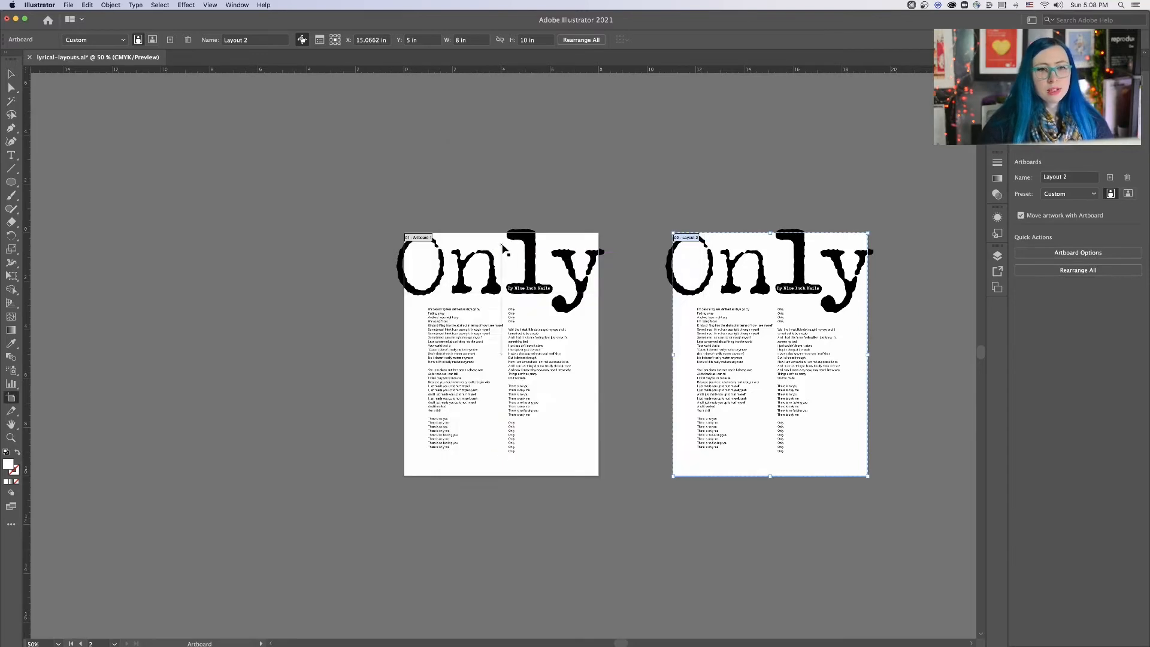
- Rename the original artboard as Layout 1 in its artboard options and deselect it
{"action": "left_click", "coordinate": [503, 246]}
{"action": "left_click", "coordinate": [1026, 253]}
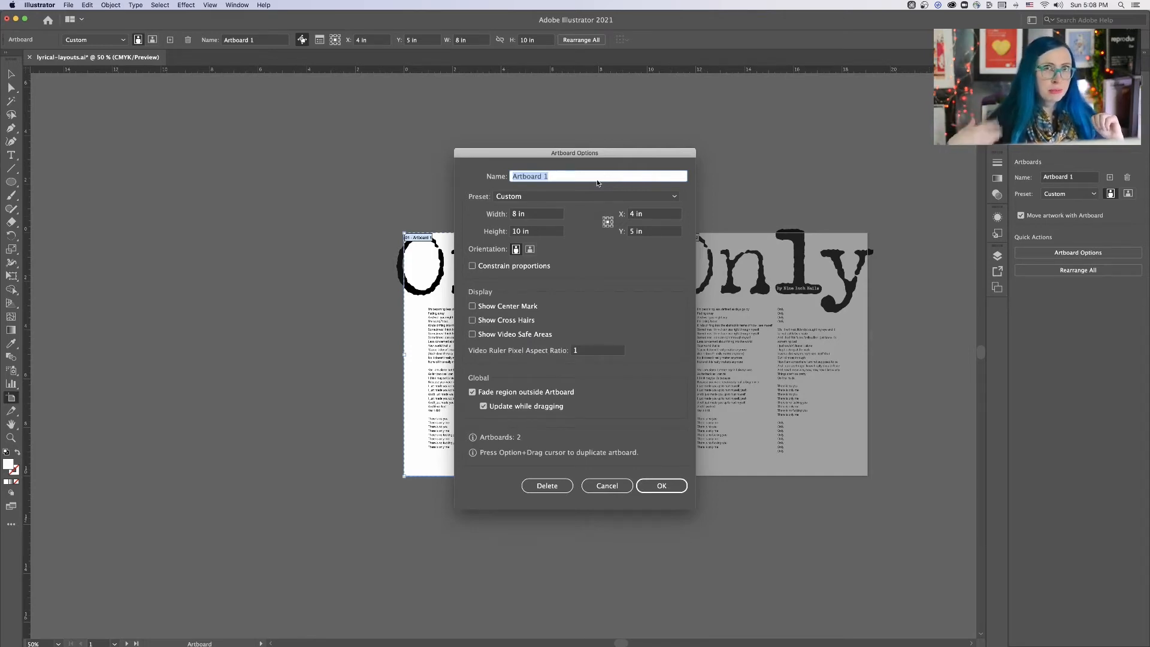
{"action": "type", "text": "Layout 1"}
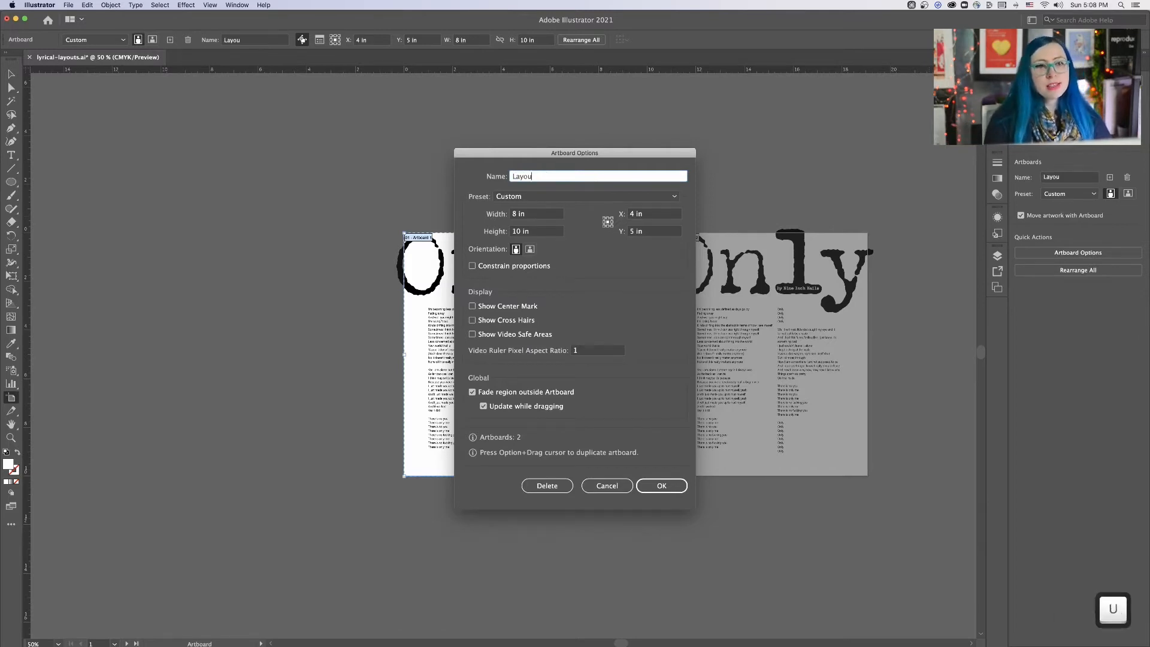
{"action": "left_click", "coordinate": [661, 485]}
{"action": "left_click", "coordinate": [688, 177]}
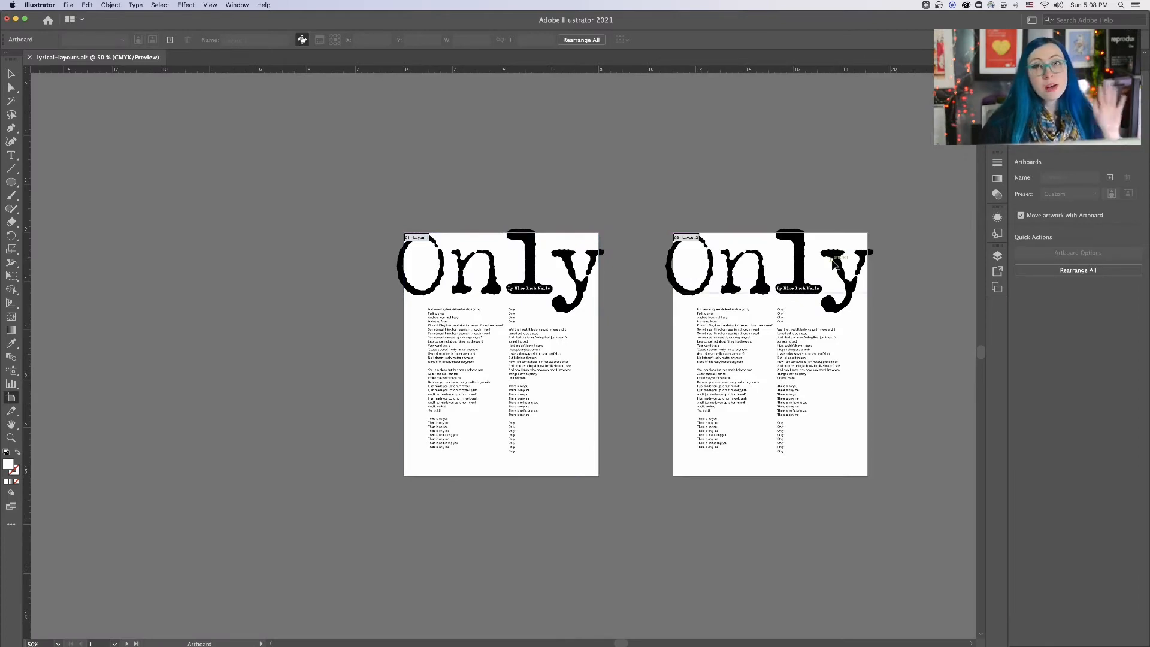
- Leave artboard editing, then select the large "Only" title on the Layout 2 artboard and expand Layer 1 to examine its objects
{"action": "left_click", "coordinate": [13, 71]}
{"action": "key", "text": "space"}
{"action": "scroll", "coordinate": [684, 227], "scroll_direction": "right", "scroll_amount": 5}
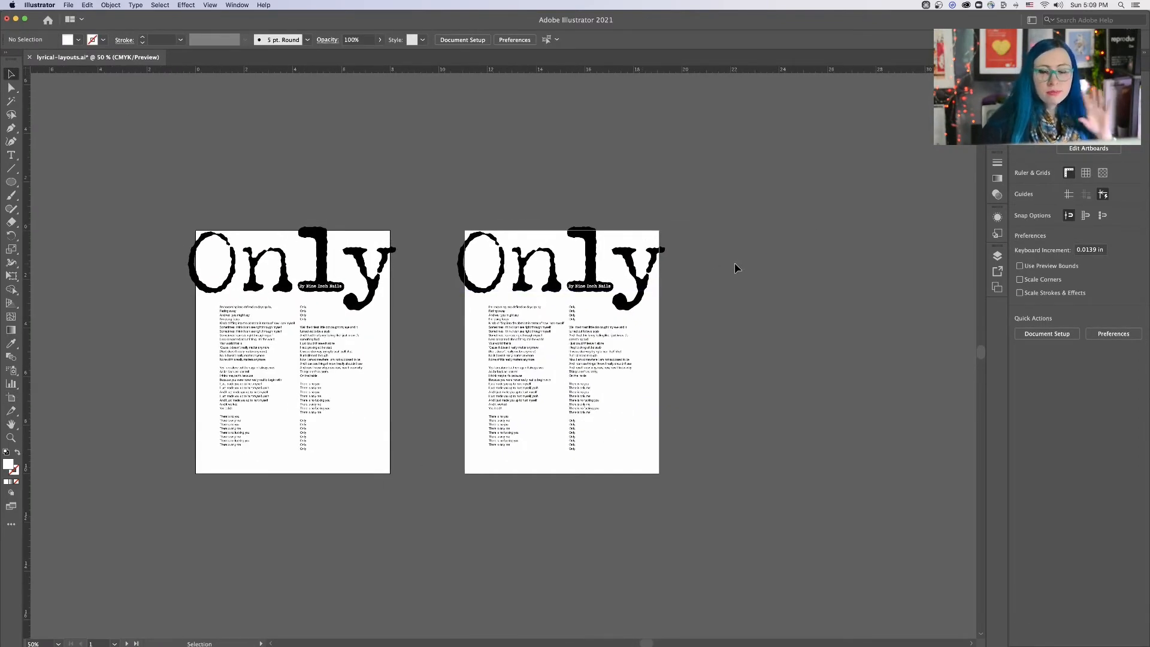
{"action": "left_click", "coordinate": [631, 248]}
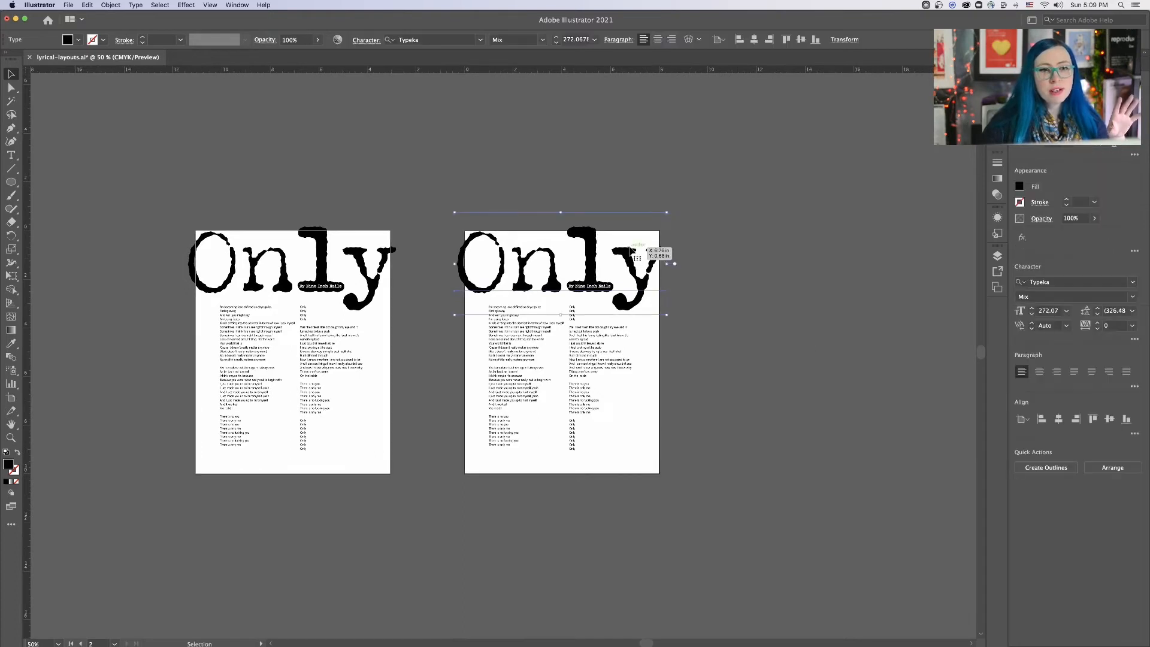
{"action": "left_click", "coordinate": [997, 256]}
{"action": "left_click", "coordinate": [772, 267]}
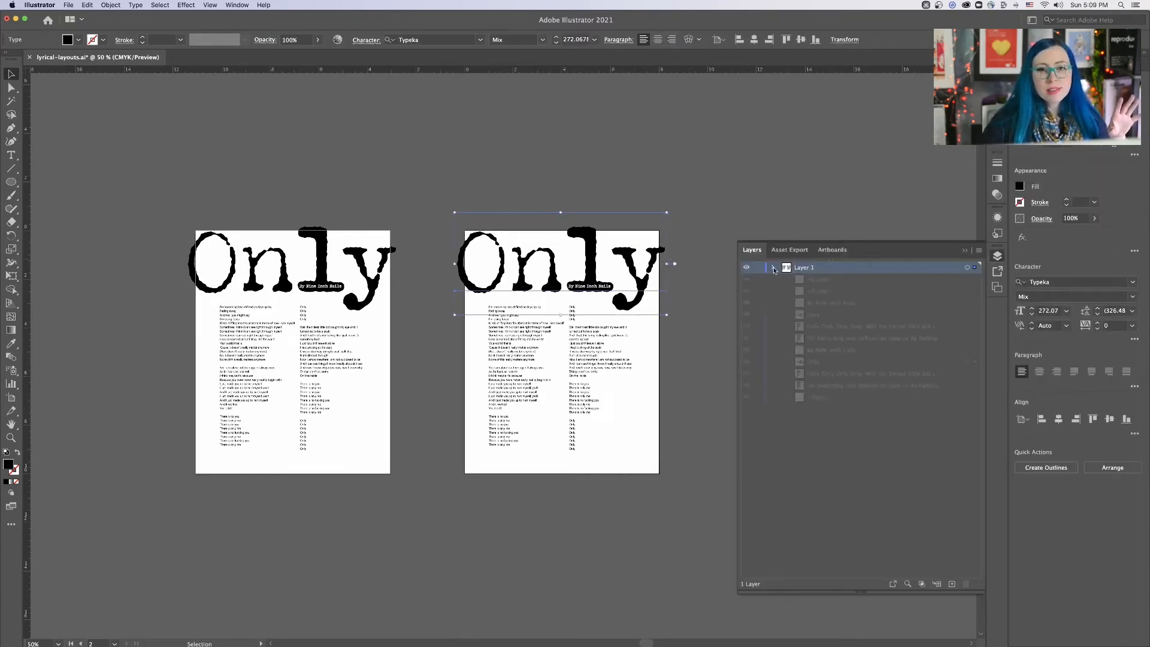
{"action": "key", "text": "ctrl"}
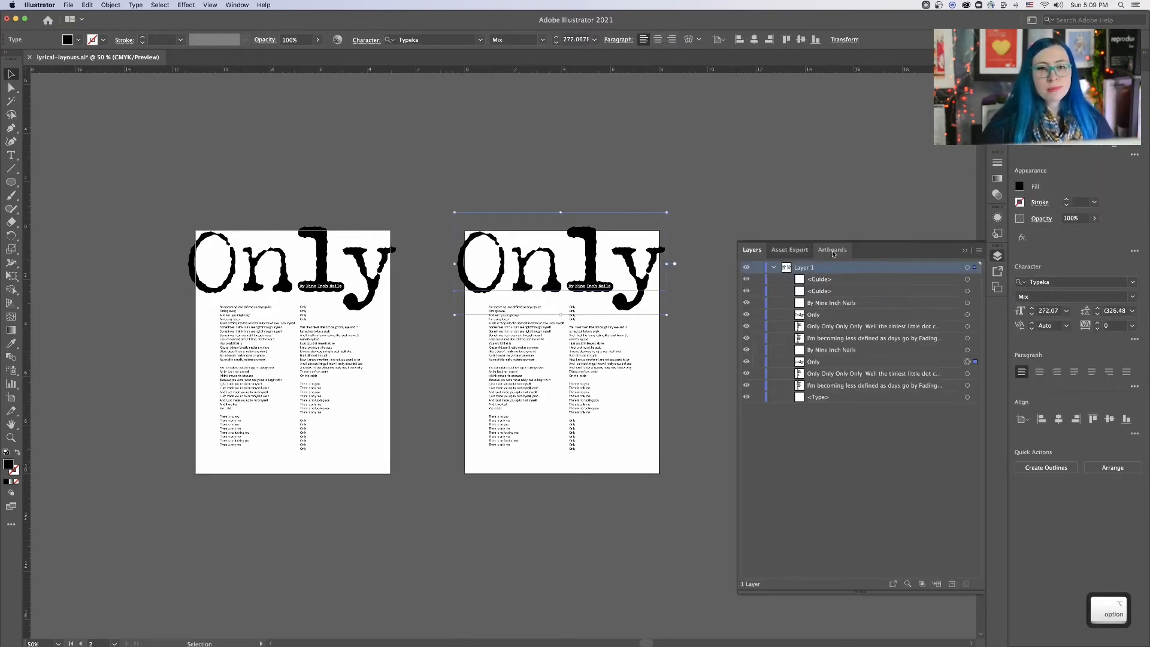
- Rename the first artboard in the artboard list as "Layout 1 - Lyrical Layouts"
{"action": "left_click", "coordinate": [833, 250]}
{"action": "double_click", "coordinate": [772, 267]}
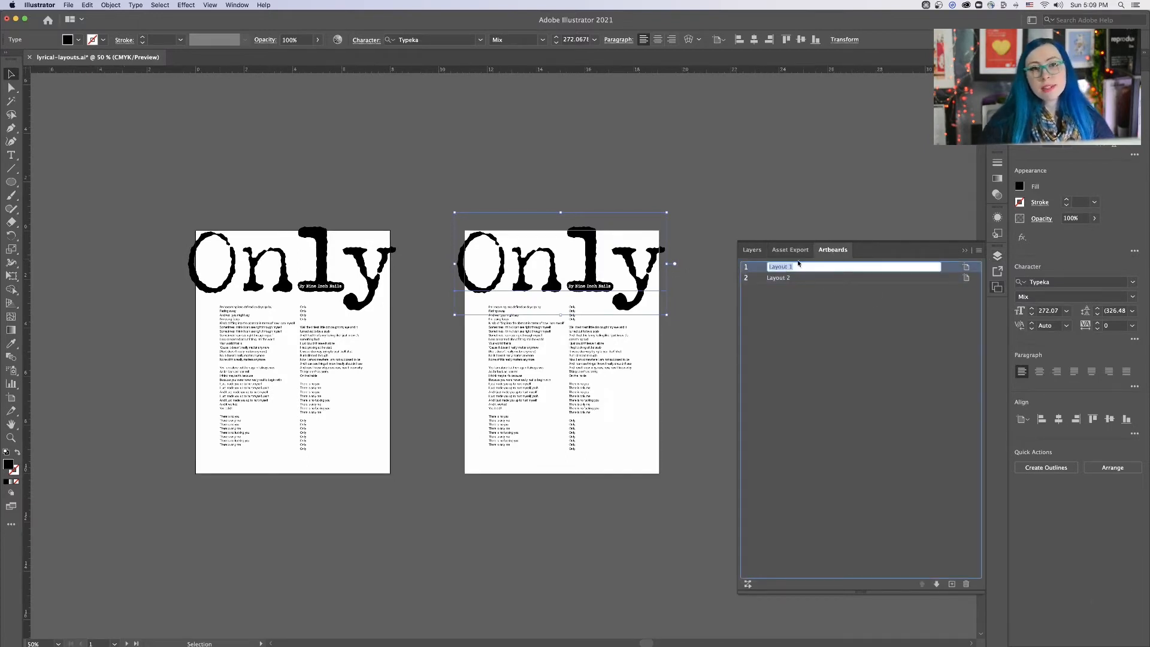
{"action": "left_click", "coordinate": [804, 265]}
{"action": "type", "text": "- Lyrical Layouts"}
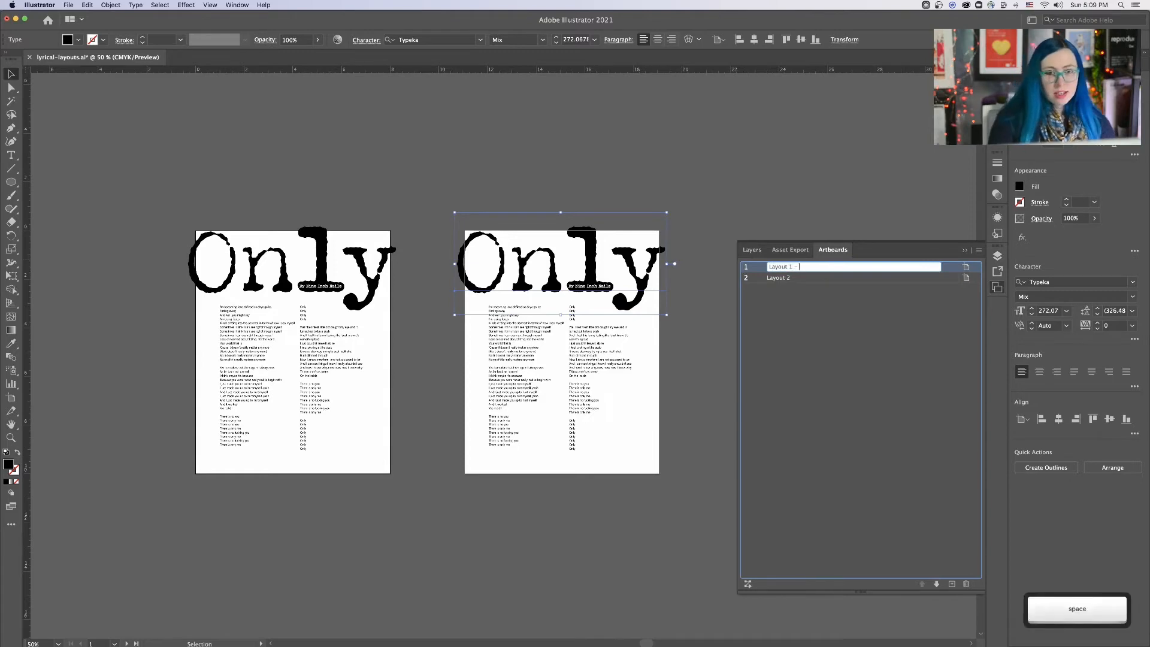
{"action": "left_click", "coordinate": [828, 279]}
- Fit the second artboard in the view and switch between the two artboards in the list
{"action": "double_click", "coordinate": [828, 279]}
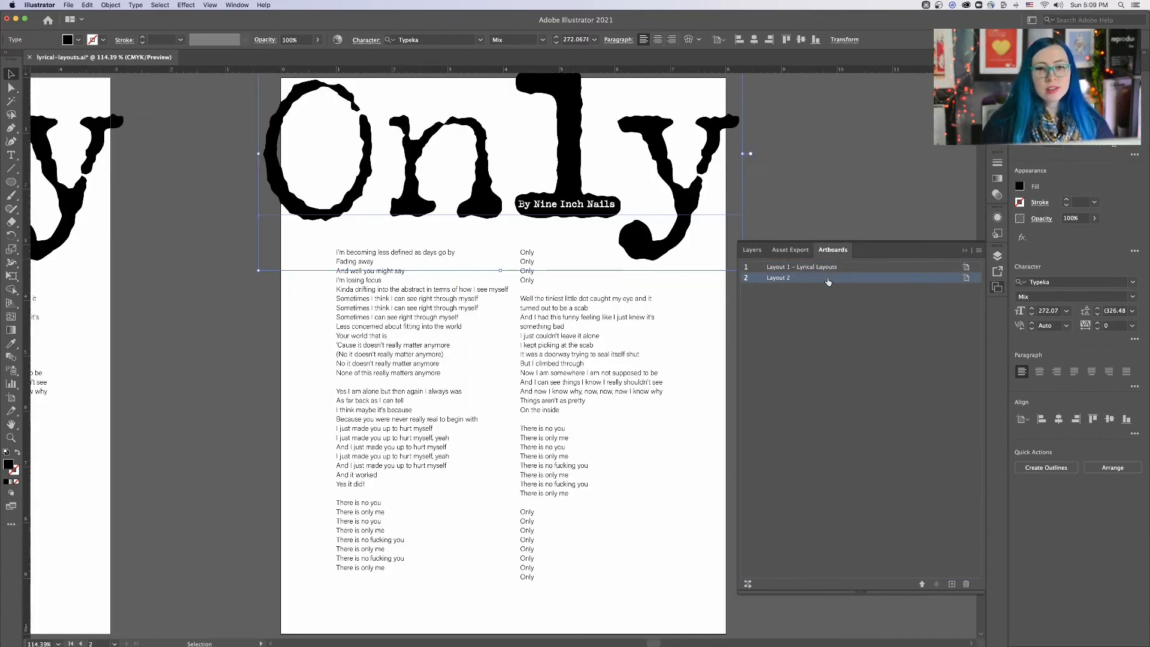
{"action": "double_click", "coordinate": [781, 268]}
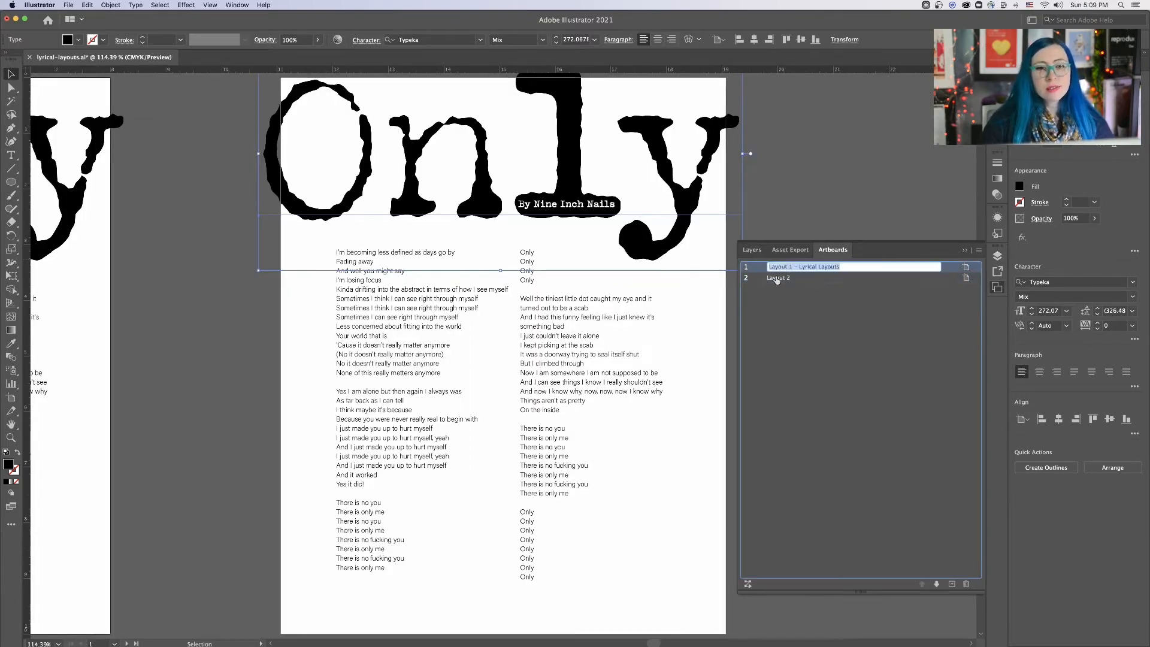
{"action": "left_click", "coordinate": [771, 279]}
{"action": "left_click", "coordinate": [766, 268]}
{"action": "left_click", "coordinate": [761, 278]}
{"action": "double_click", "coordinate": [756, 268]}
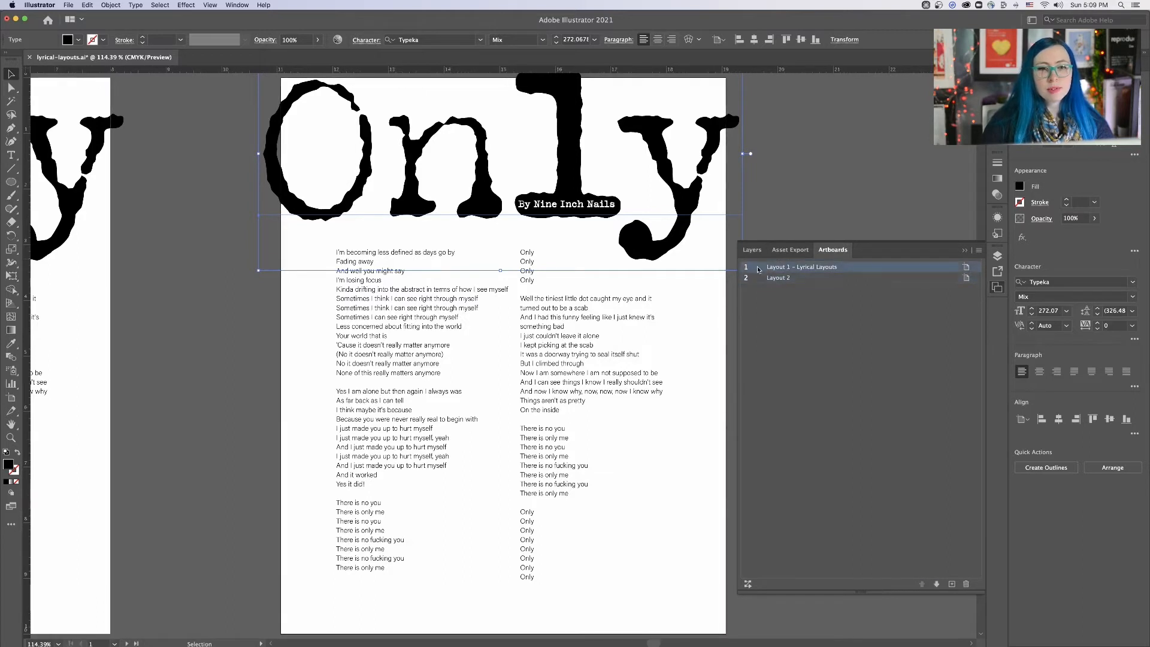
{"action": "double_click", "coordinate": [756, 279]}
- Rename the second artboard in the artboard list as "Layout 2 - Lyrical Layouts"
{"action": "double_click", "coordinate": [778, 278]}
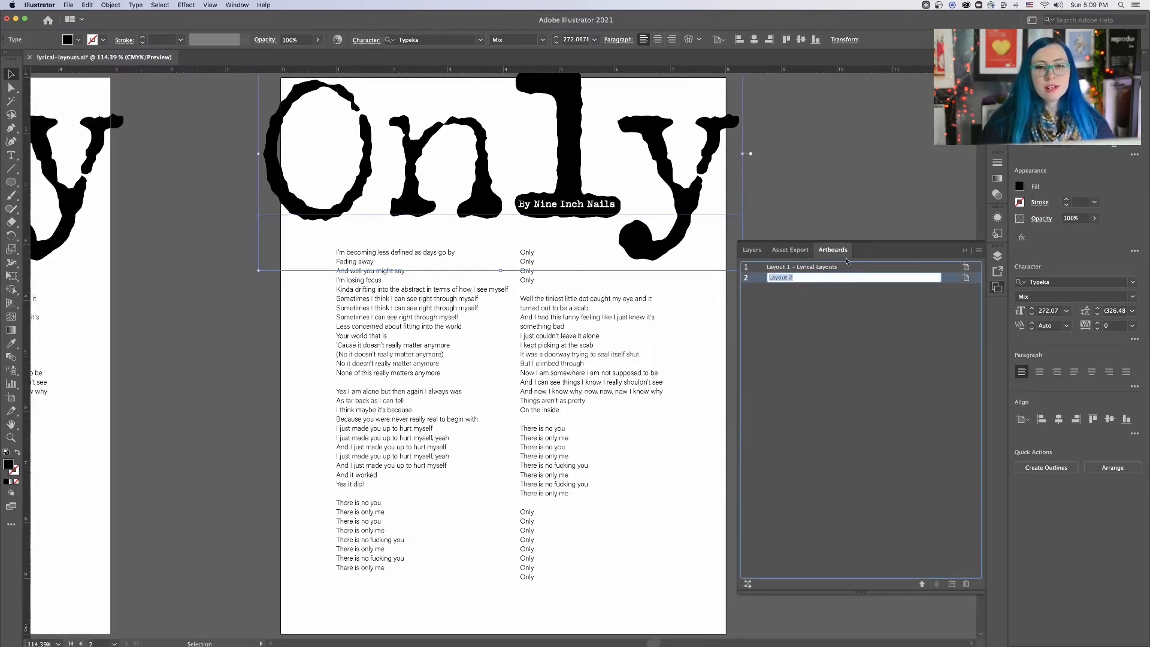
{"action": "key", "text": "Right"}
{"action": "type", "text": "- Lyrical Layouts"}
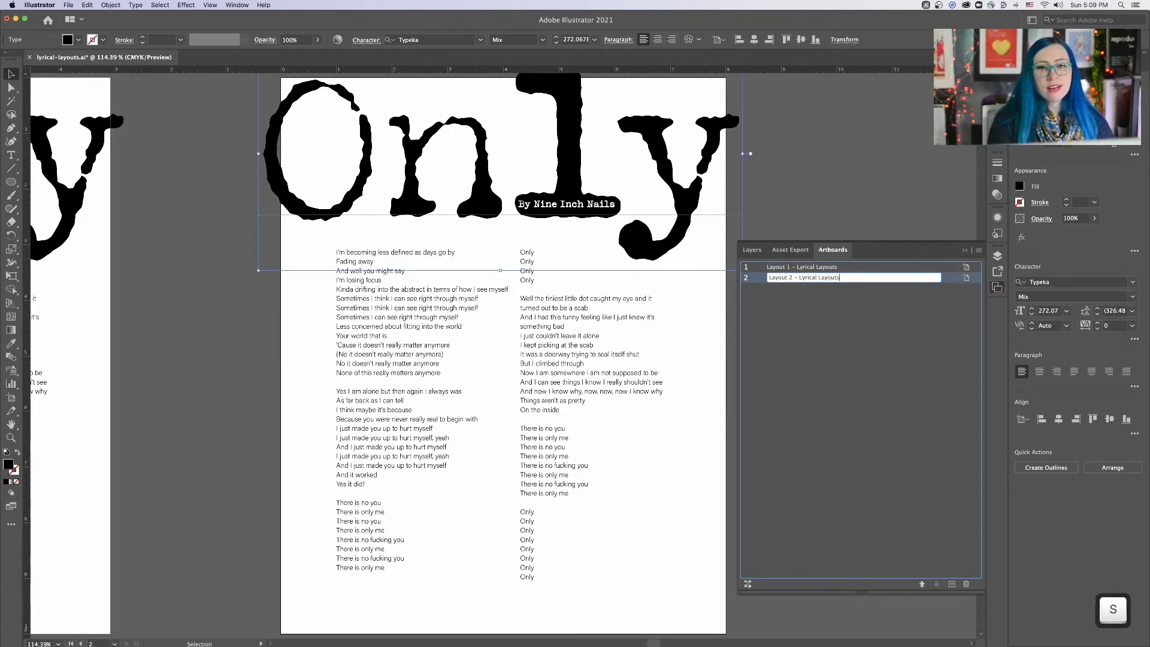
{"action": "key", "text": "Return"}
{"action": "left_click", "coordinate": [865, 313]}
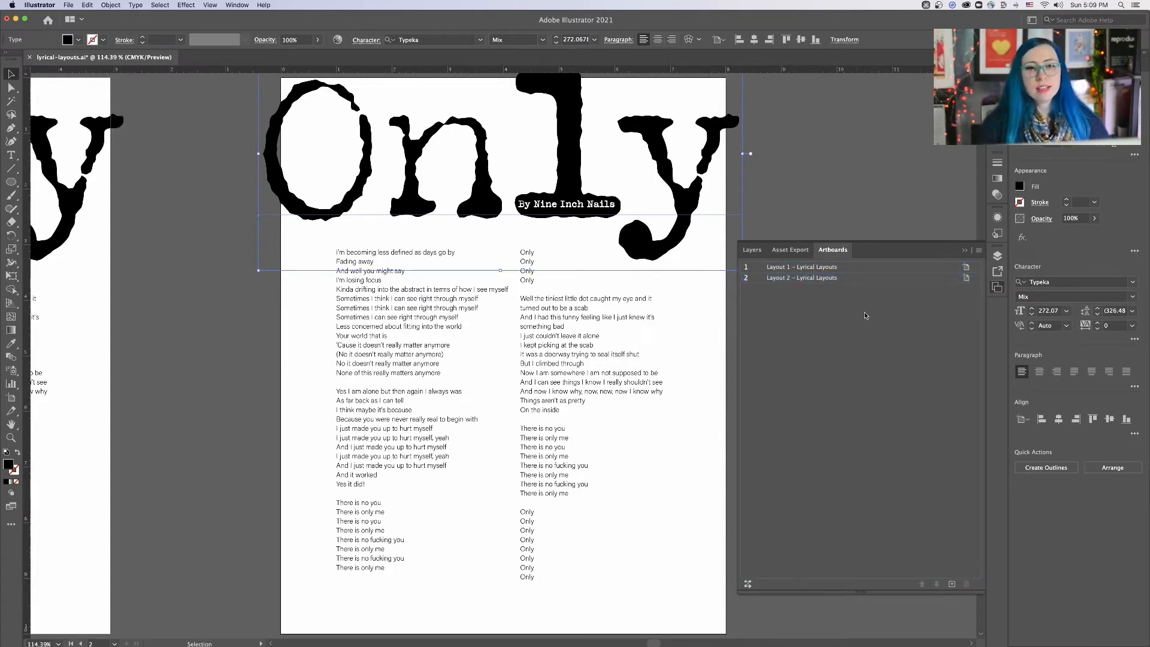
- Show the layer list and turn Layer 1 off and on to check which artwork on both artboards it controls
{"action": "left_click", "coordinate": [752, 249]}
{"action": "key", "text": "alt"}
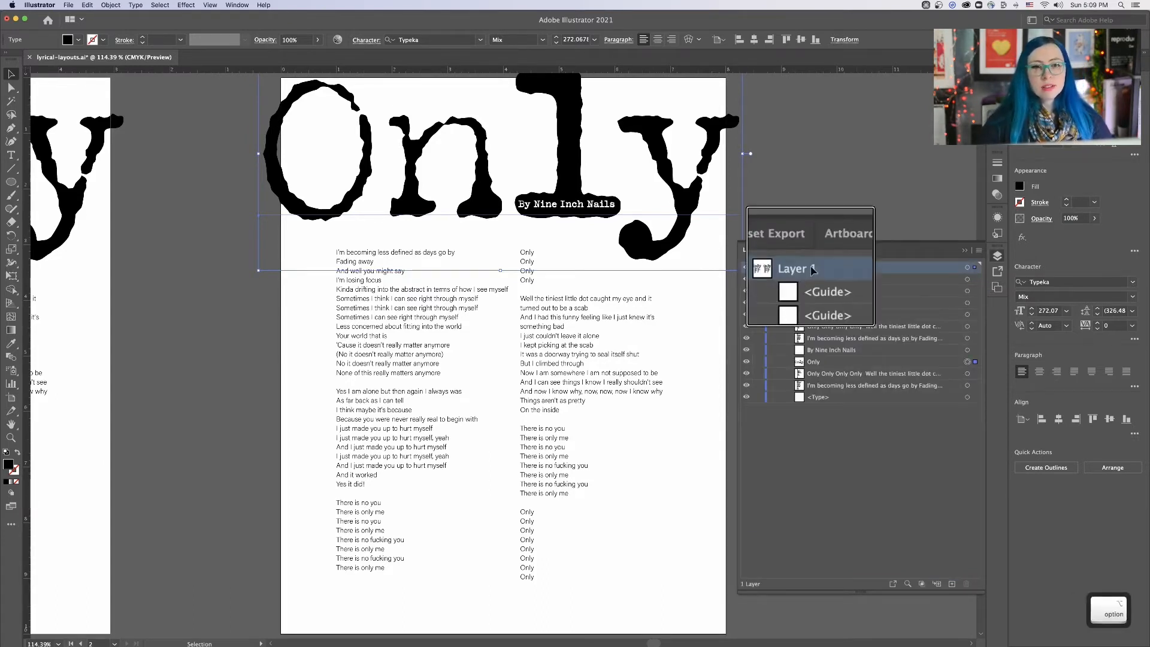
{"action": "left_click", "coordinate": [746, 268]}
{"action": "left_click", "coordinate": [747, 269]}
{"action": "key", "text": "super+minus"}
{"action": "key", "text": "super+minus"}
{"action": "key", "text": "super+minus"}
{"action": "key", "text": "super+minus"}
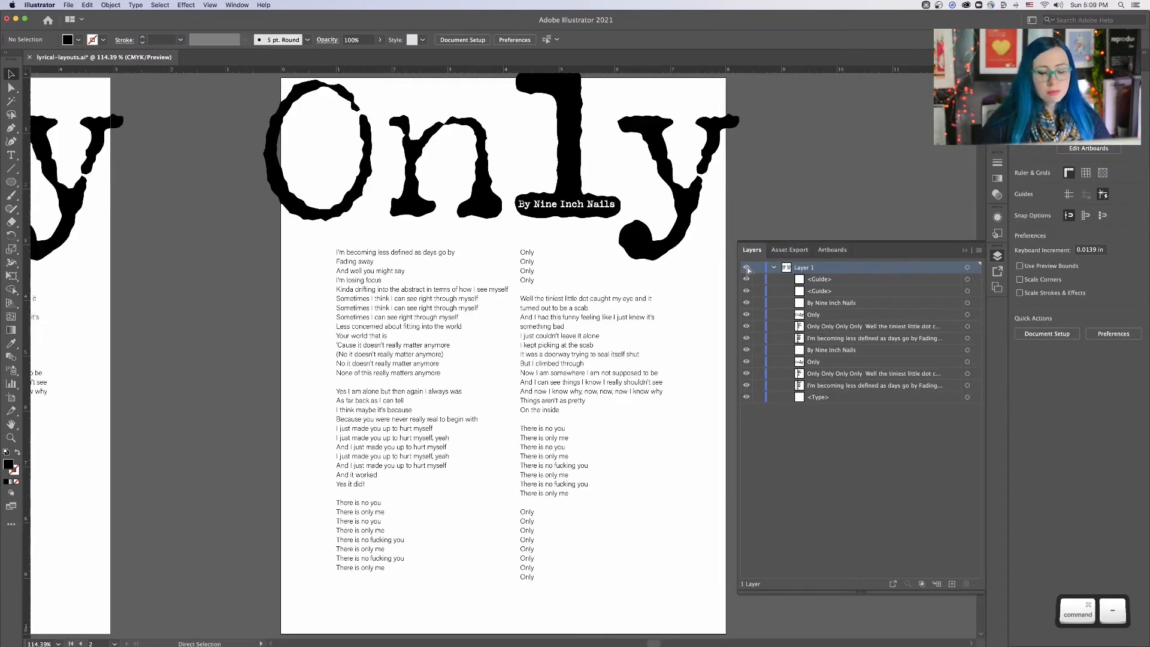
{"action": "left_click", "coordinate": [747, 268]}
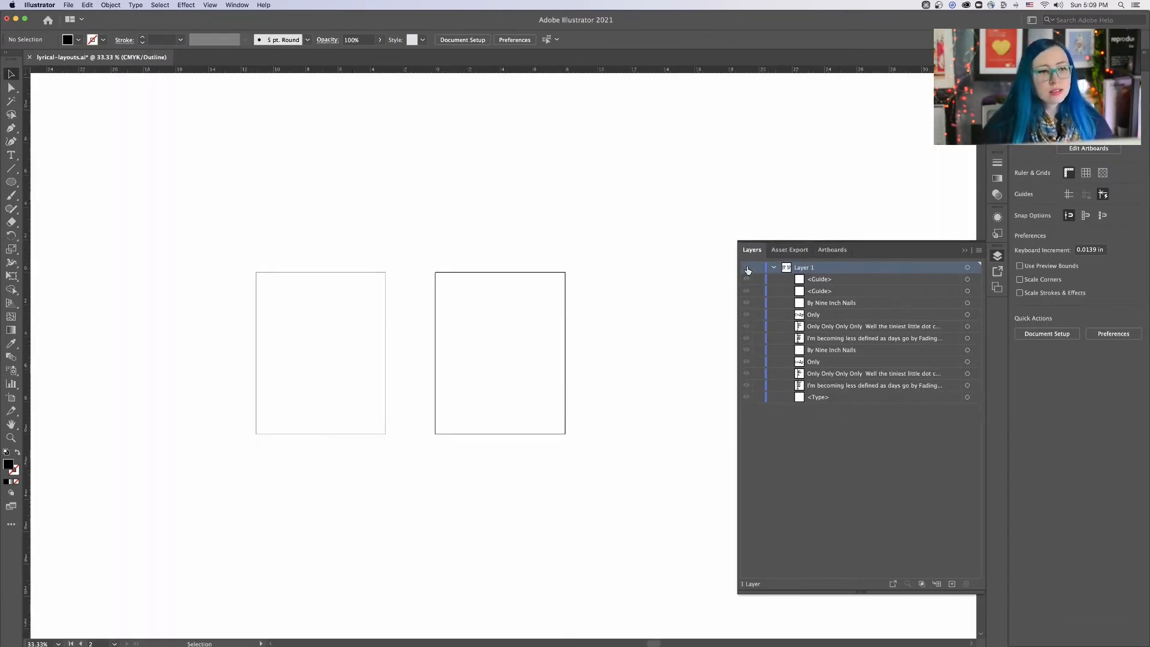
{"action": "left_click", "coordinate": [747, 268]}
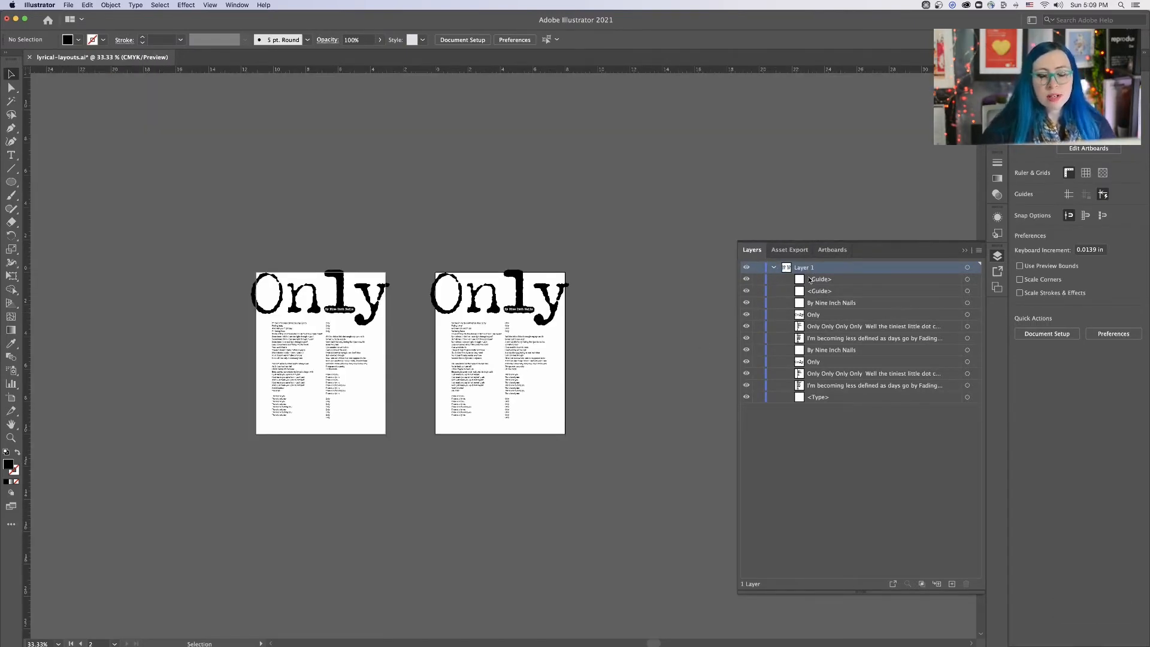
- Inspect Layer 1's objects by hiding and showing the individual lyric text entries to tell which artboard each belongs to
{"action": "left_click", "coordinate": [851, 363]}
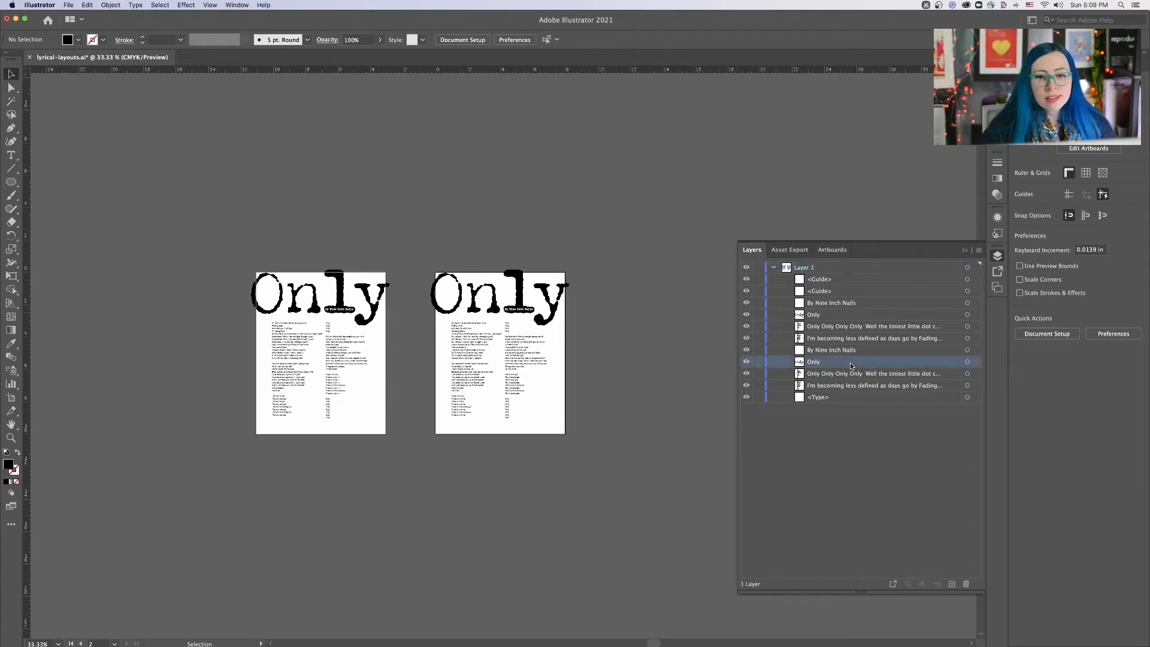
{"action": "left_click", "coordinate": [839, 386]}
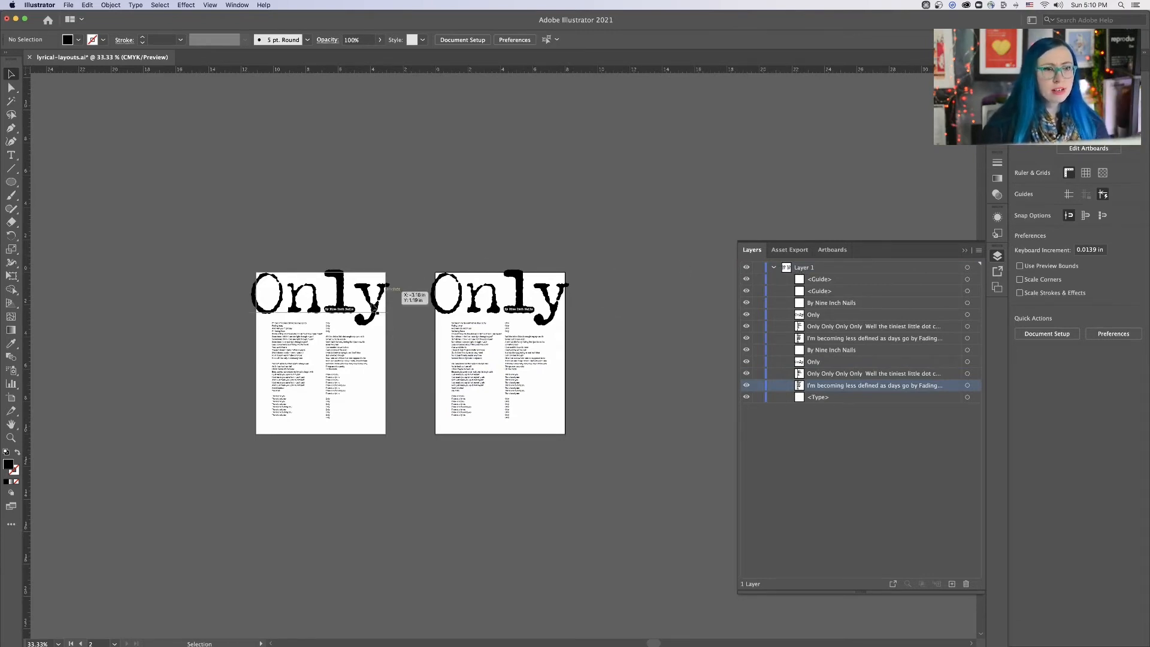
{"action": "left_click", "coordinate": [746, 328]}
{"action": "left_click", "coordinate": [746, 328]}
{"action": "left_click", "coordinate": [746, 340]}
{"action": "left_click", "coordinate": [746, 339]}
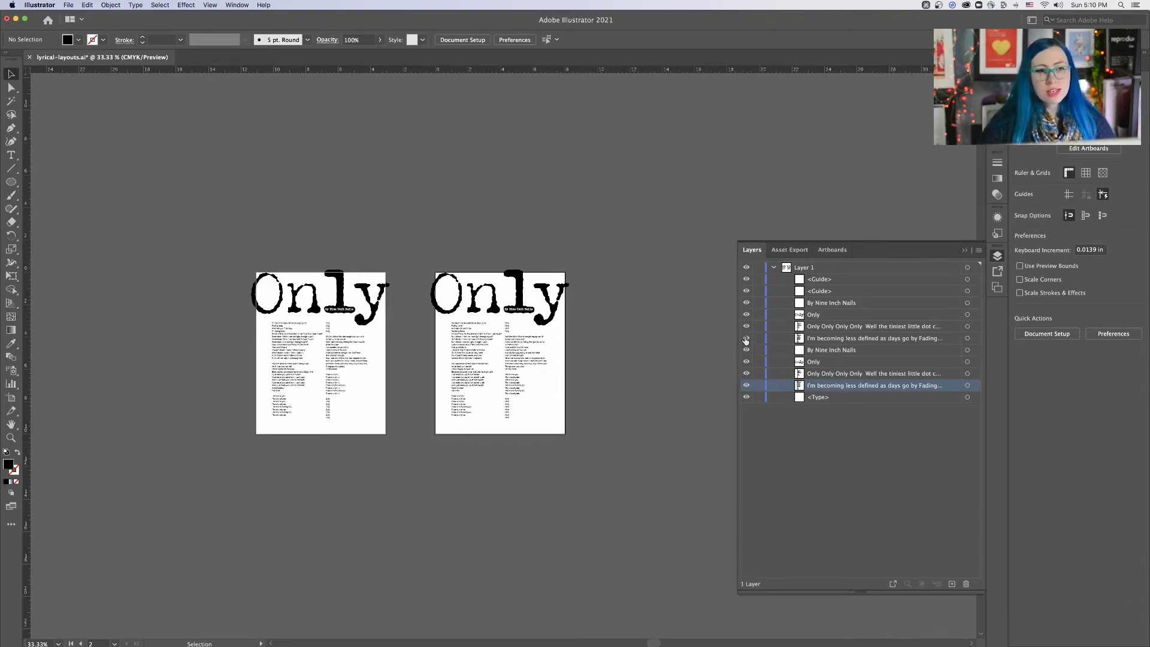
{"action": "left_click", "coordinate": [746, 373]}
{"action": "left_click", "coordinate": [746, 373]}
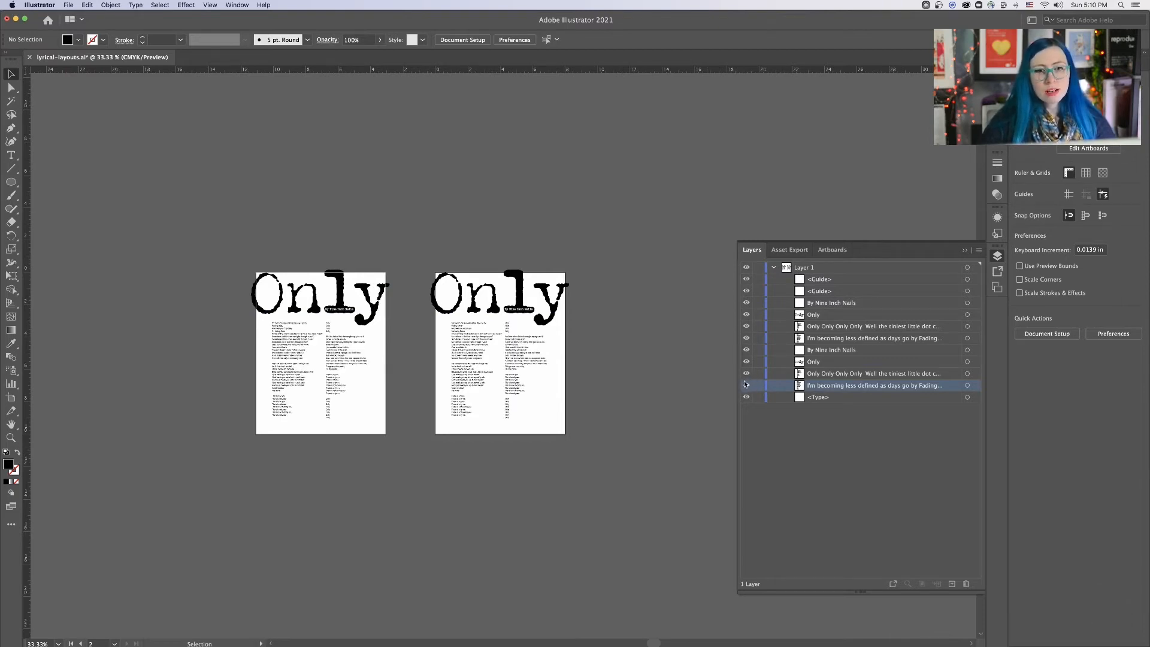
{"action": "left_click", "coordinate": [746, 385]}
{"action": "left_click", "coordinate": [746, 385]}
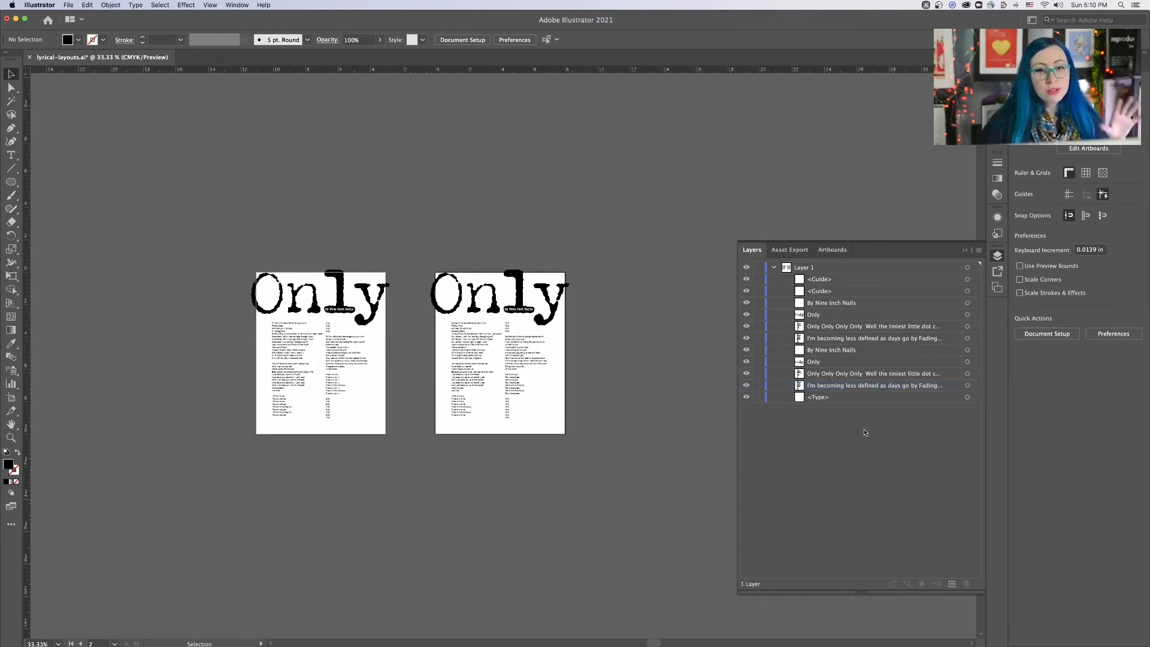
{"action": "scroll", "coordinate": [465, 259], "scroll_direction": "up", "scroll_amount": 5}
{"action": "scroll", "coordinate": [491, 308], "scroll_direction": "down", "scroll_amount": 5}
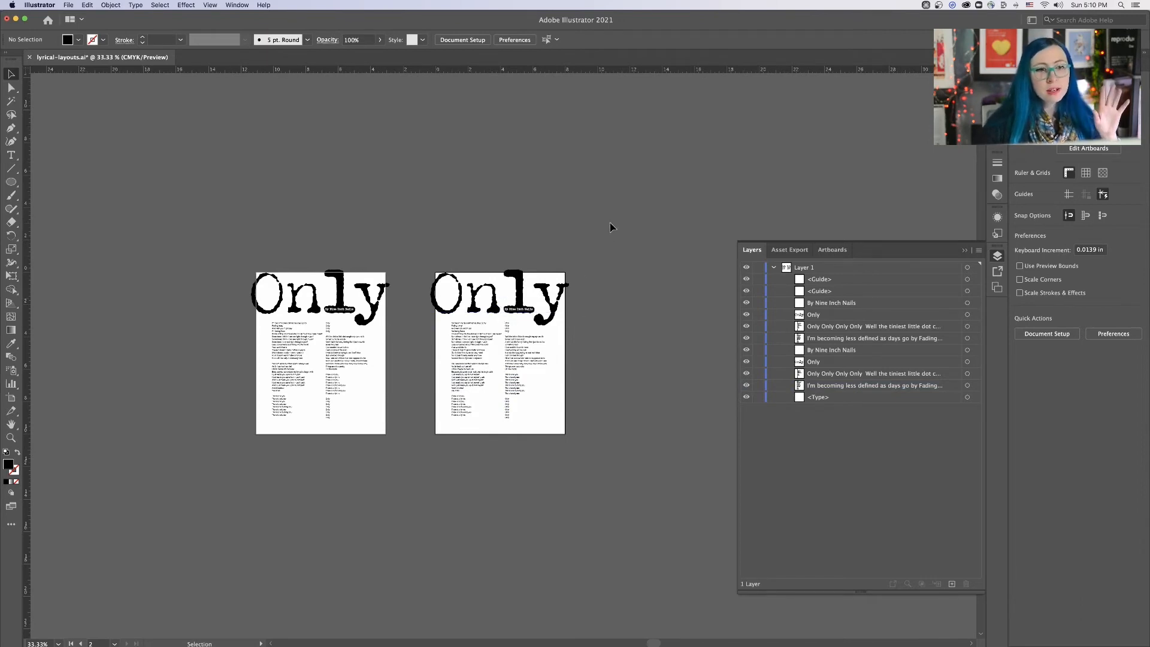
- Group all the title, credit and lyric objects on the second artboard
{"action": "left_click_drag", "start_coordinate": [576, 270], "coordinate": [413, 467]}
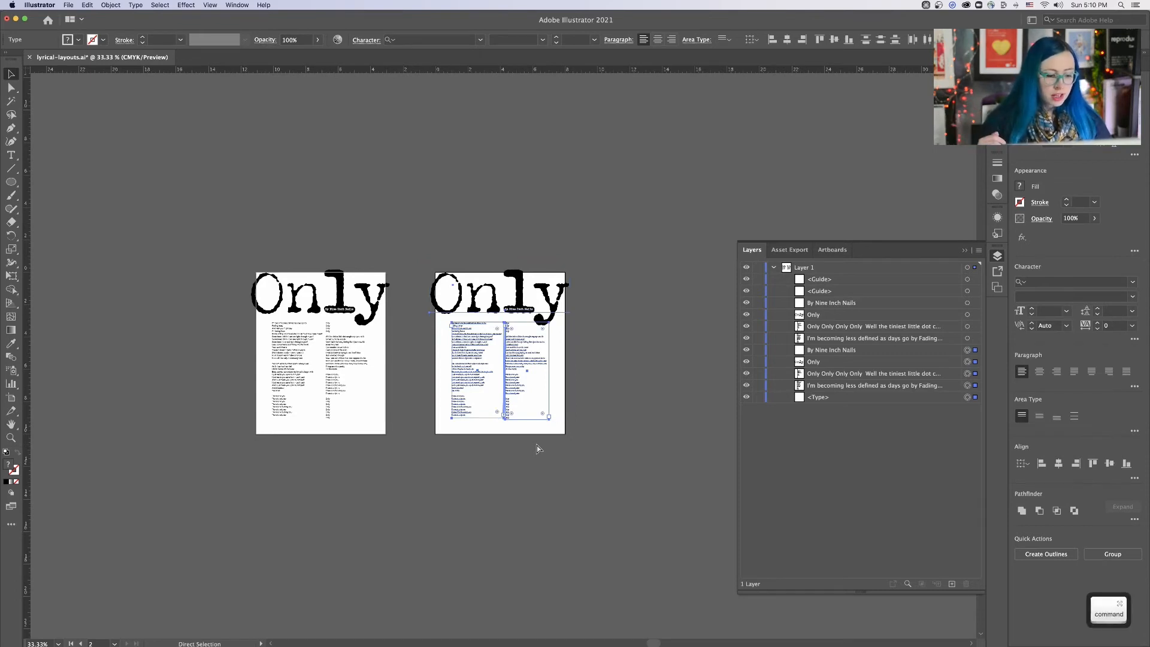
{"action": "key", "text": "super+g"}
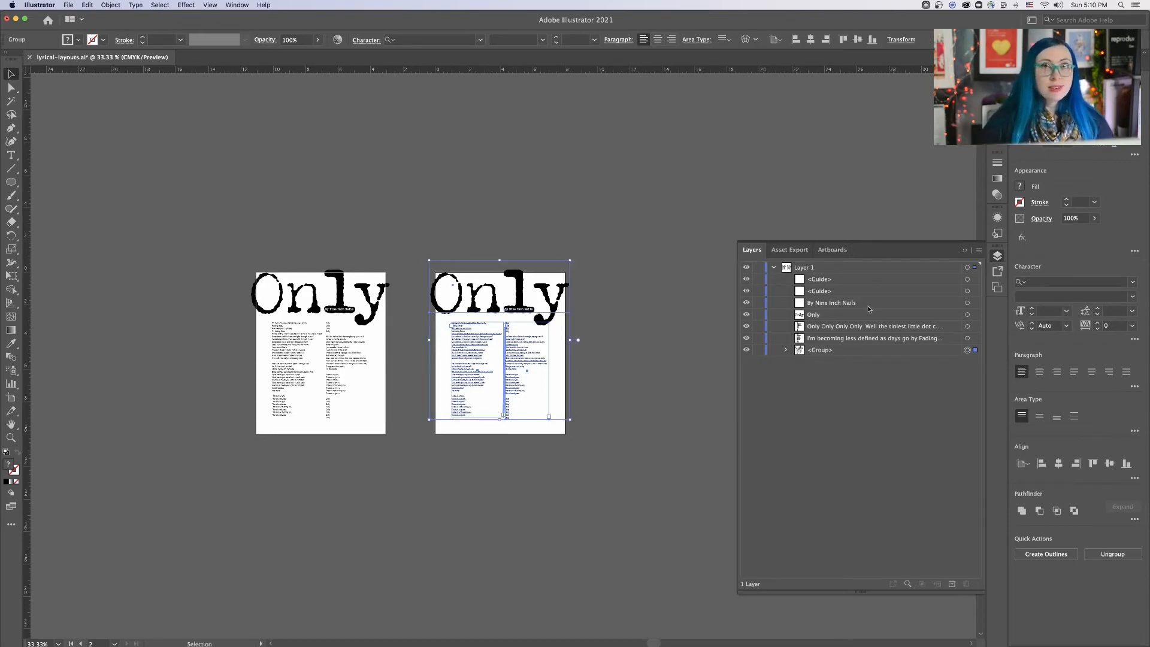
{"action": "scroll", "coordinate": [827, 352], "scroll_direction": "up", "scroll_amount": 3}
{"action": "scroll", "coordinate": [818, 355], "scroll_direction": "down", "scroll_amount": 3}
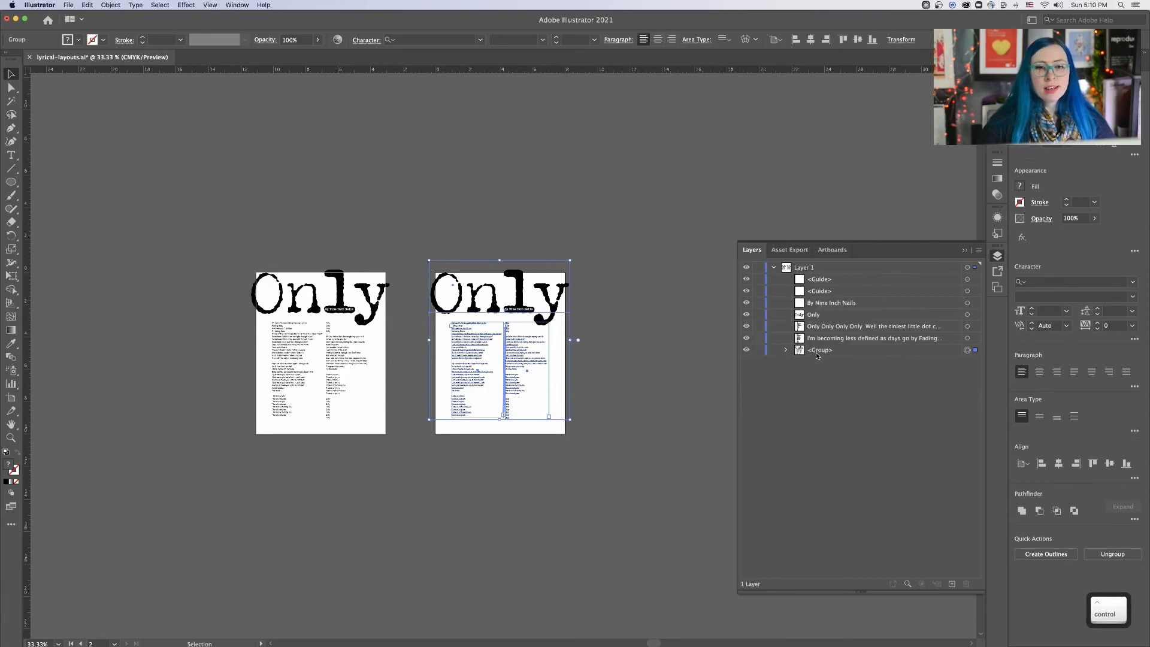
- Rename the second artboard's new group in the layer list as "Artboard 2 Items"
{"action": "left_click", "coordinate": [821, 352]}
{"action": "double_click", "coordinate": [821, 352]}
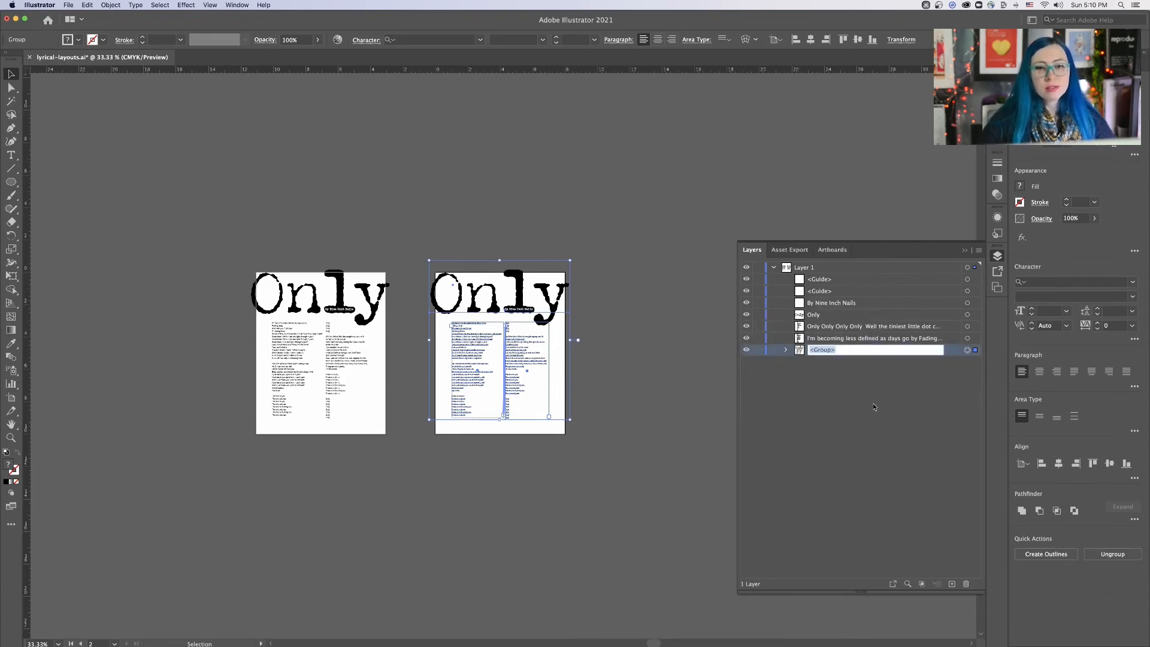
{"action": "type", "text": "Art"}
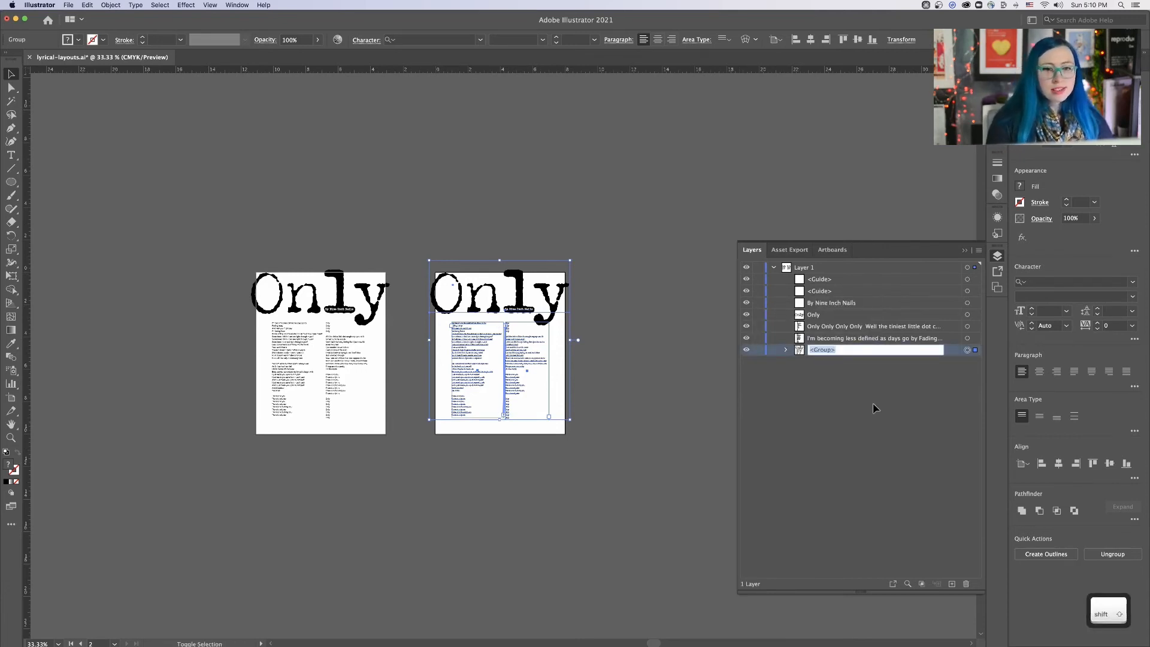
{"action": "type", "text": "board 2 Items"}
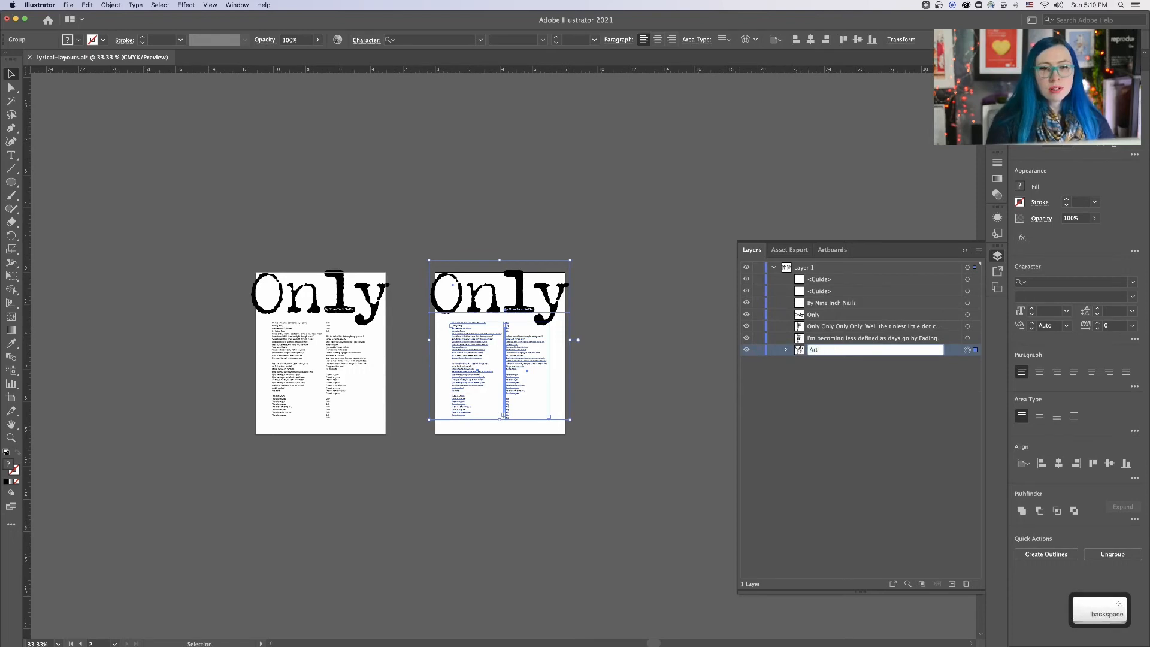
{"action": "key", "text": "Return"}
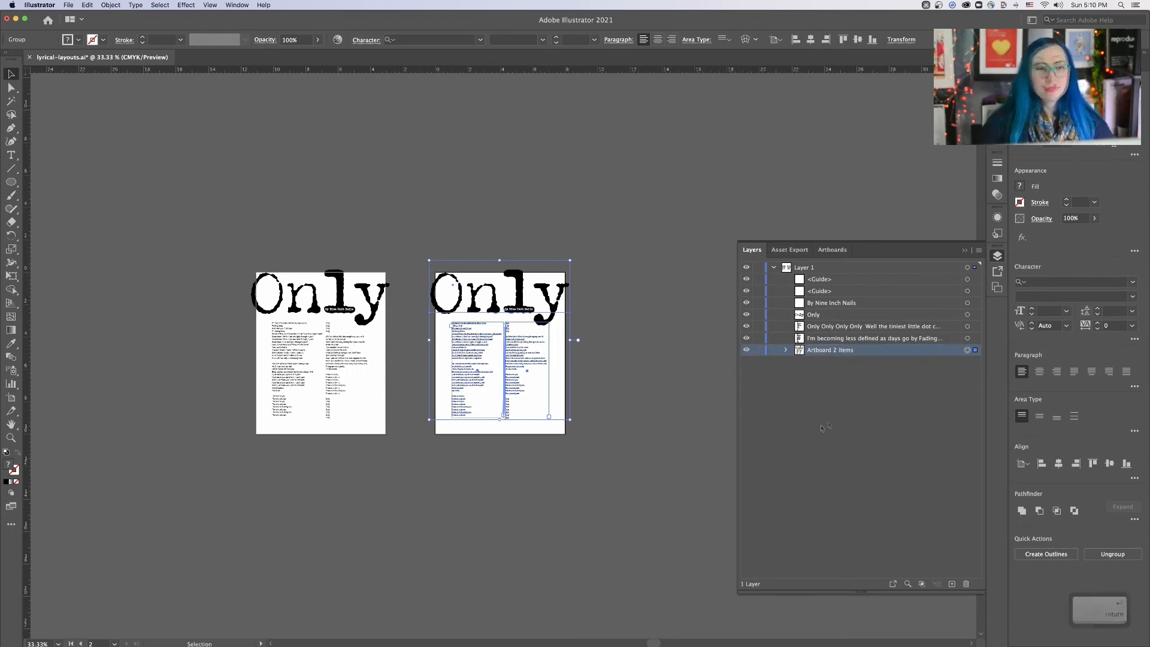
- Group all the title, credit and lyric objects on the first artboard
{"action": "left_click", "coordinate": [648, 379]}
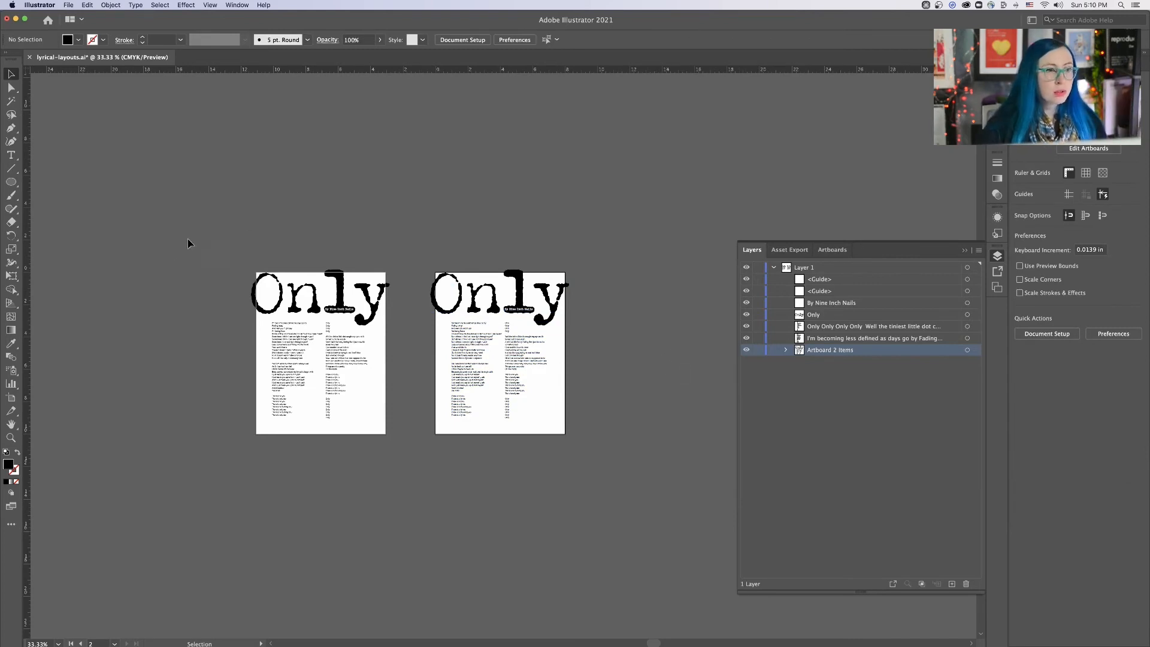
{"action": "left_click_drag", "start_coordinate": [215, 219], "coordinate": [405, 442]}
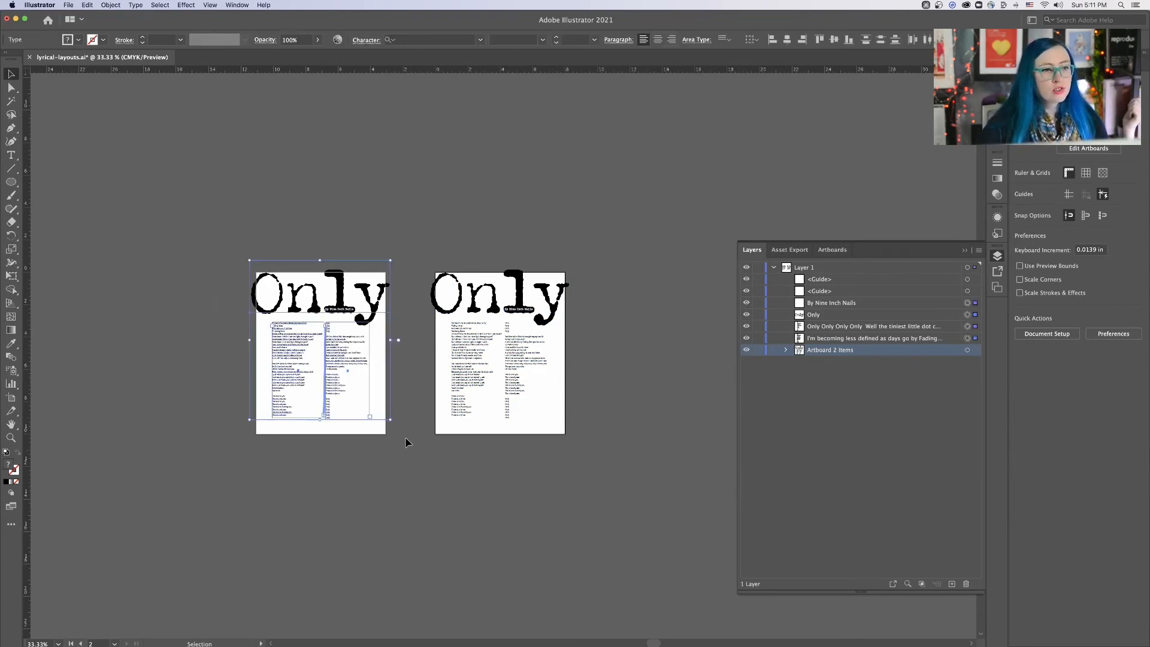
{"action": "key", "text": "super+g"}
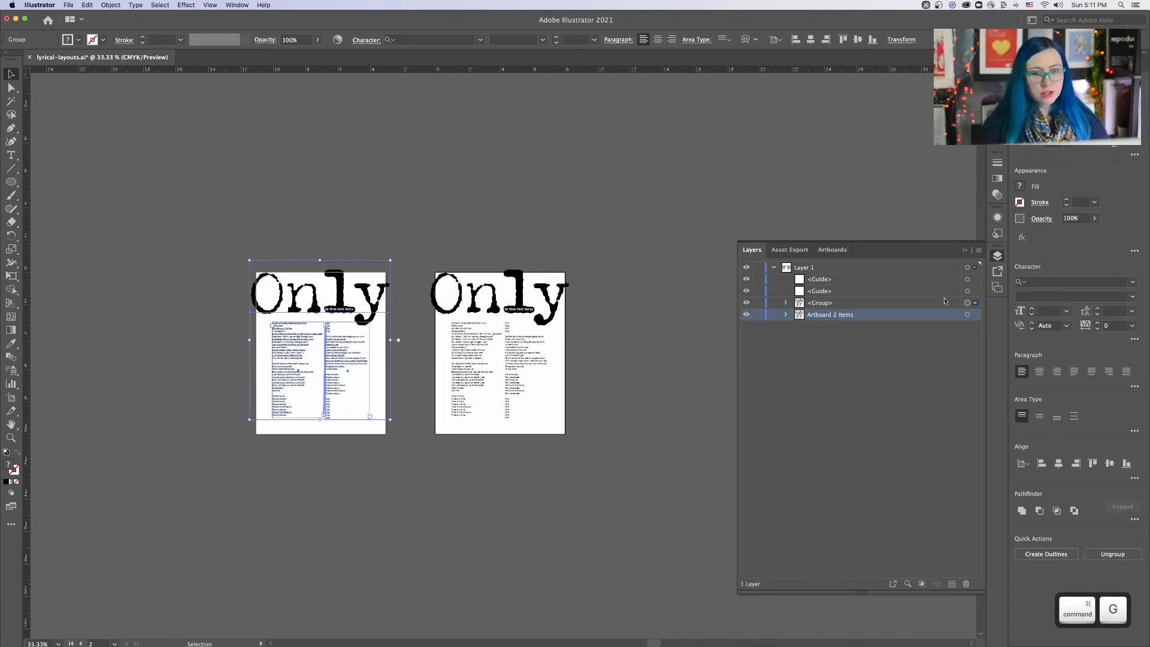
- Rename the first artboard's new group in the layer list as "Artboard 1 Items"
{"action": "double_click", "coordinate": [831, 314]}
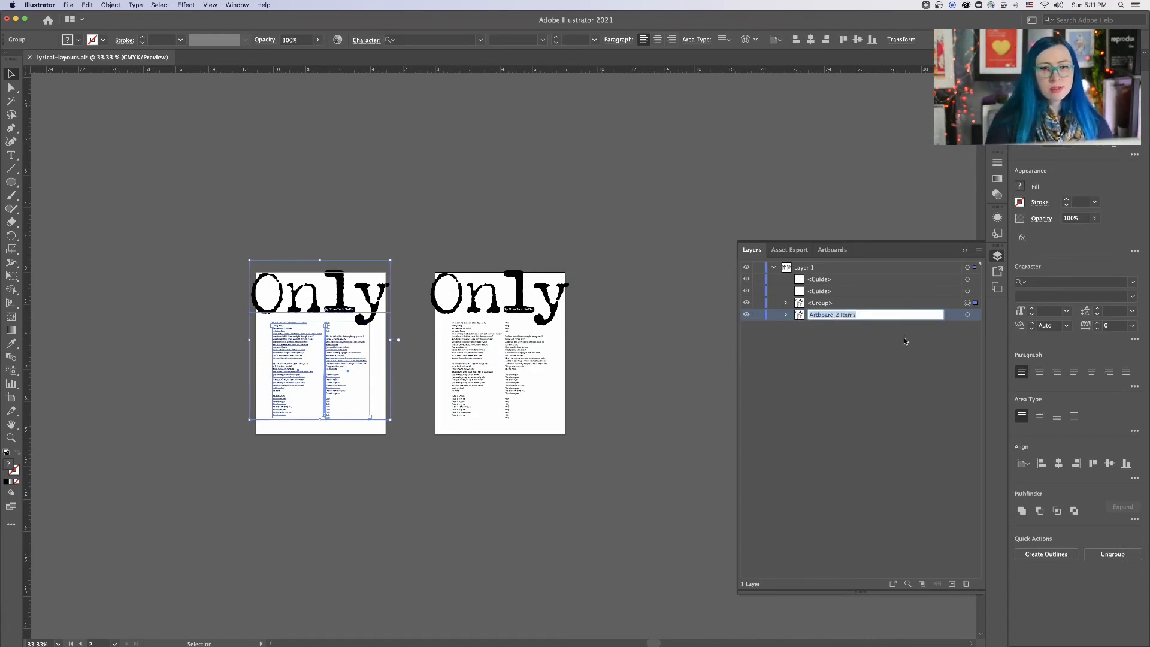
{"action": "double_click", "coordinate": [819, 302]}
{"action": "type", "text": "Artboard 1 Items"}
{"action": "key", "text": "Return"}
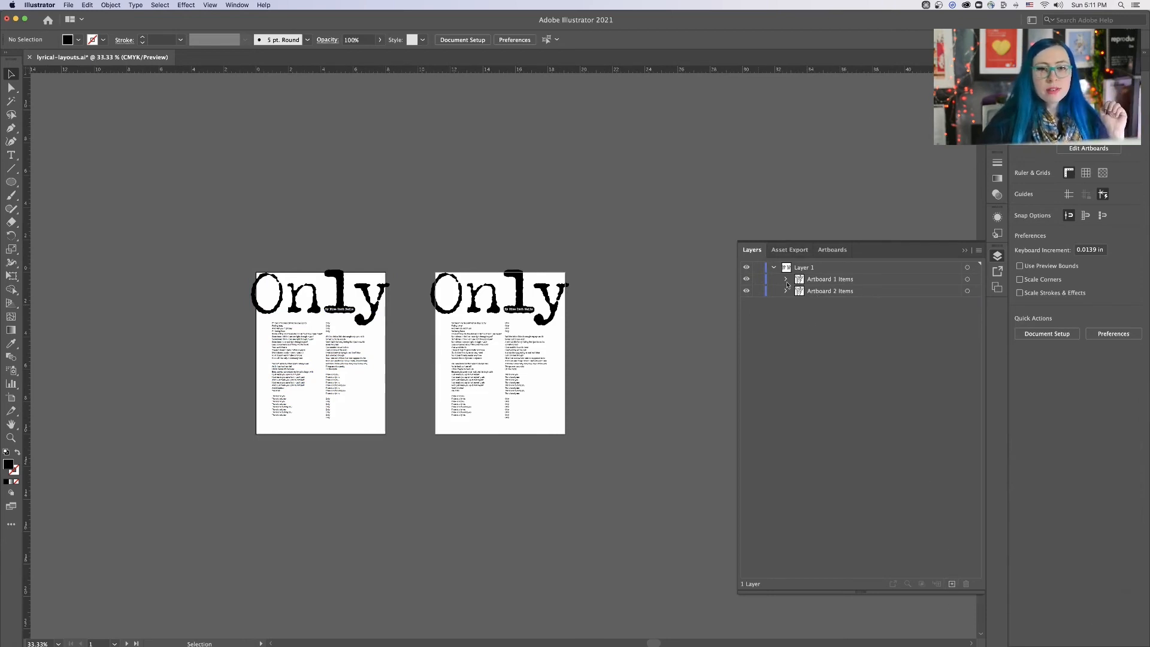
- Create a new layer above Layer 1 and move the "Artboard 2 Items" group into it
{"action": "left_click", "coordinate": [952, 584]}
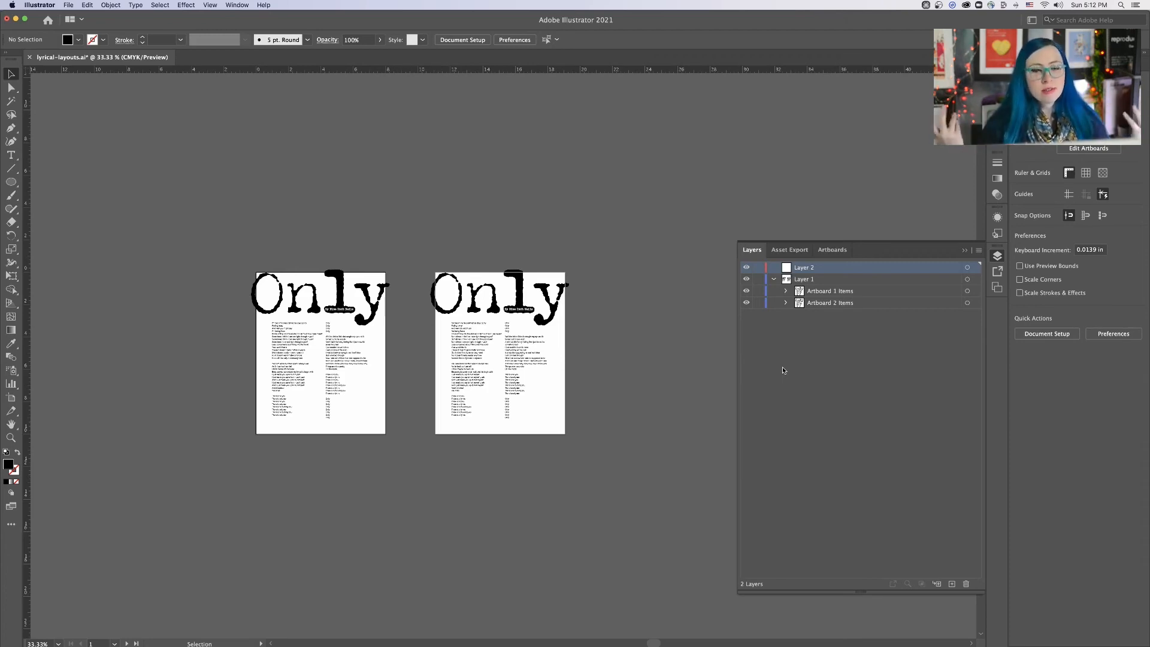
{"action": "left_click_drag", "start_coordinate": [799, 305], "coordinate": [831, 265]}
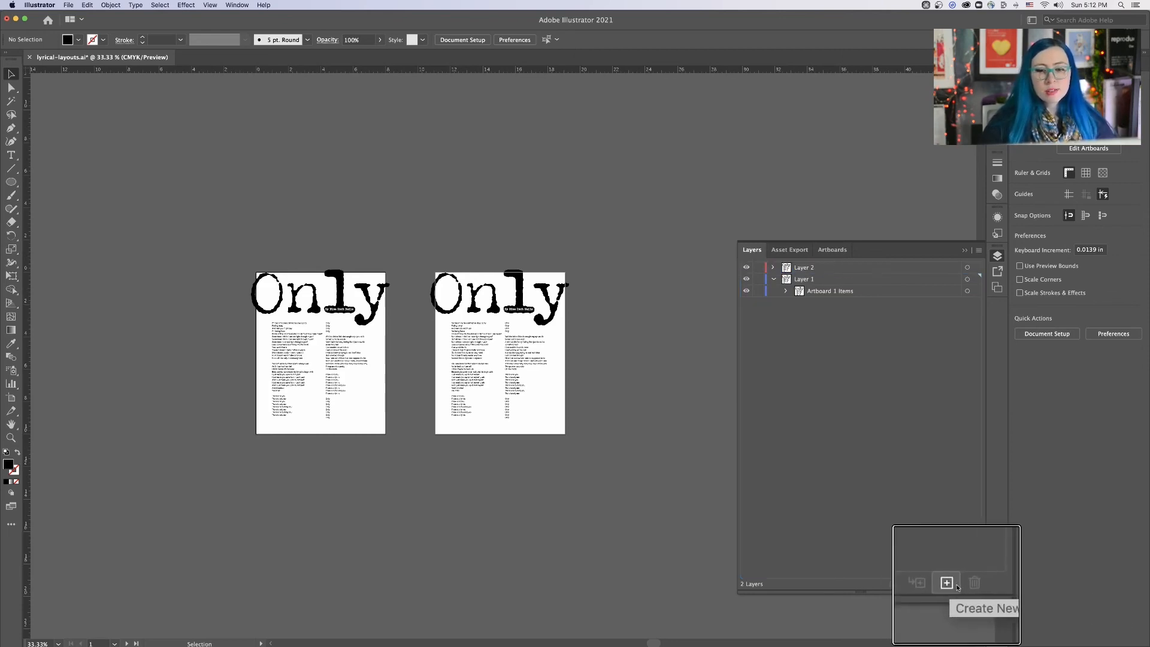
- Hide and show Layer 1 and Layer 2 in turn to check the artwork each controls, and return to the artboard list
{"action": "left_click", "coordinate": [746, 281]}
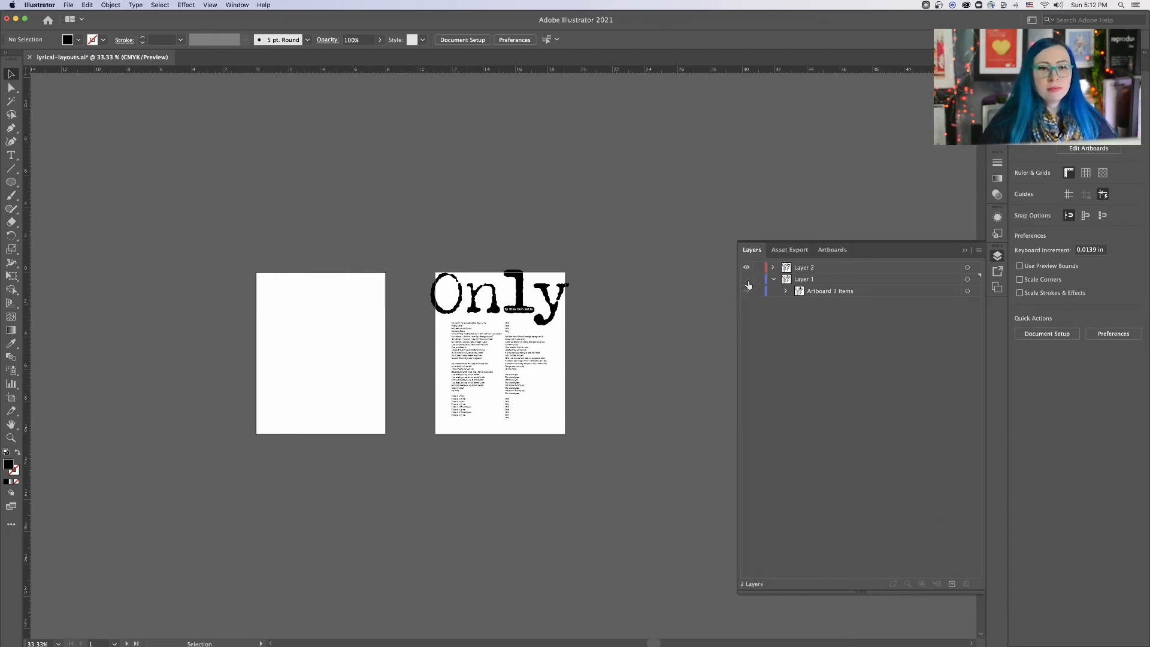
{"action": "left_click", "coordinate": [747, 281]}
{"action": "left_click", "coordinate": [747, 269]}
{"action": "left_click", "coordinate": [746, 270]}
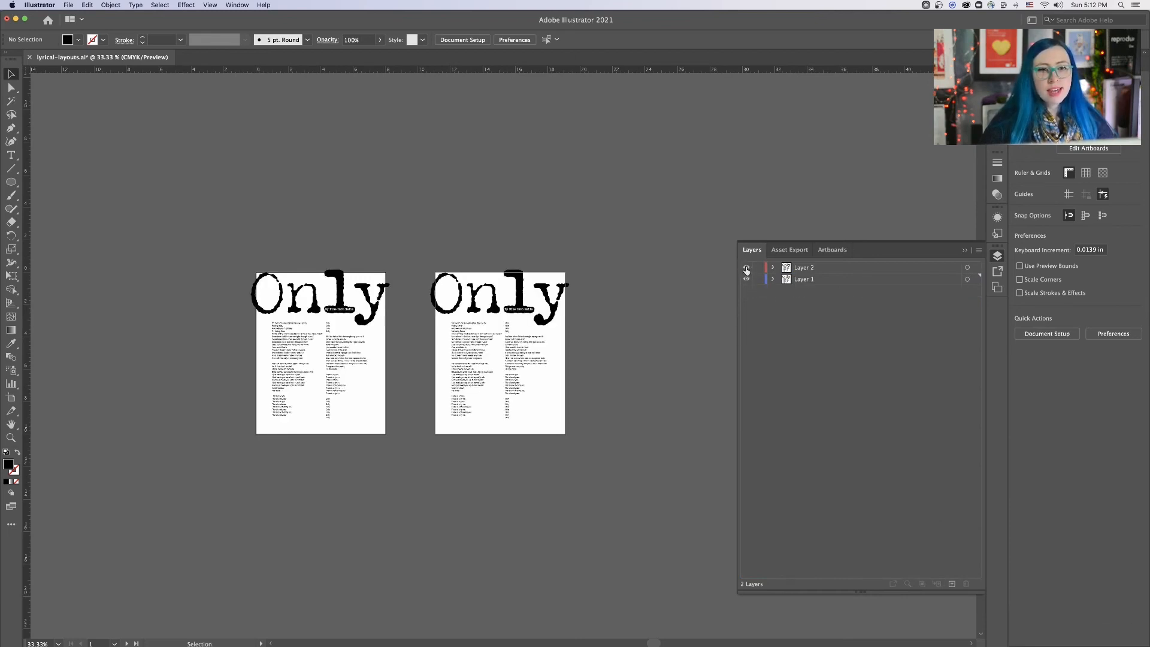
{"action": "left_click", "coordinate": [746, 267]}
{"action": "left_click", "coordinate": [746, 267]}
{"action": "left_click", "coordinate": [746, 279]}
{"action": "left_click", "coordinate": [746, 279]}
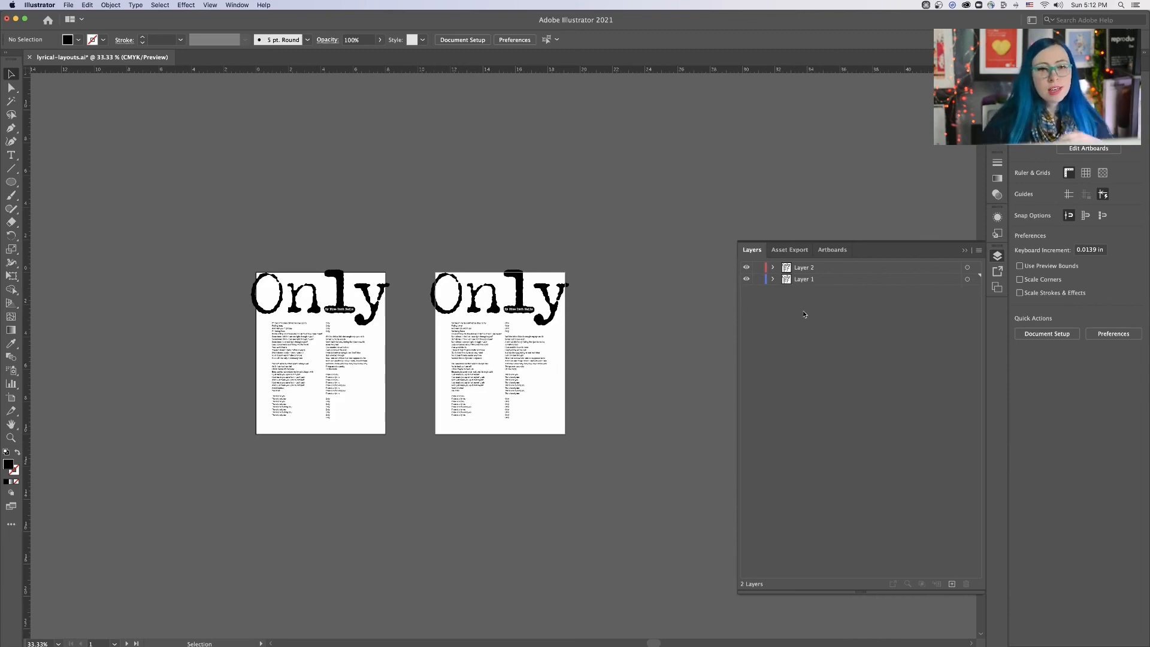
{"action": "left_click", "coordinate": [833, 250]}
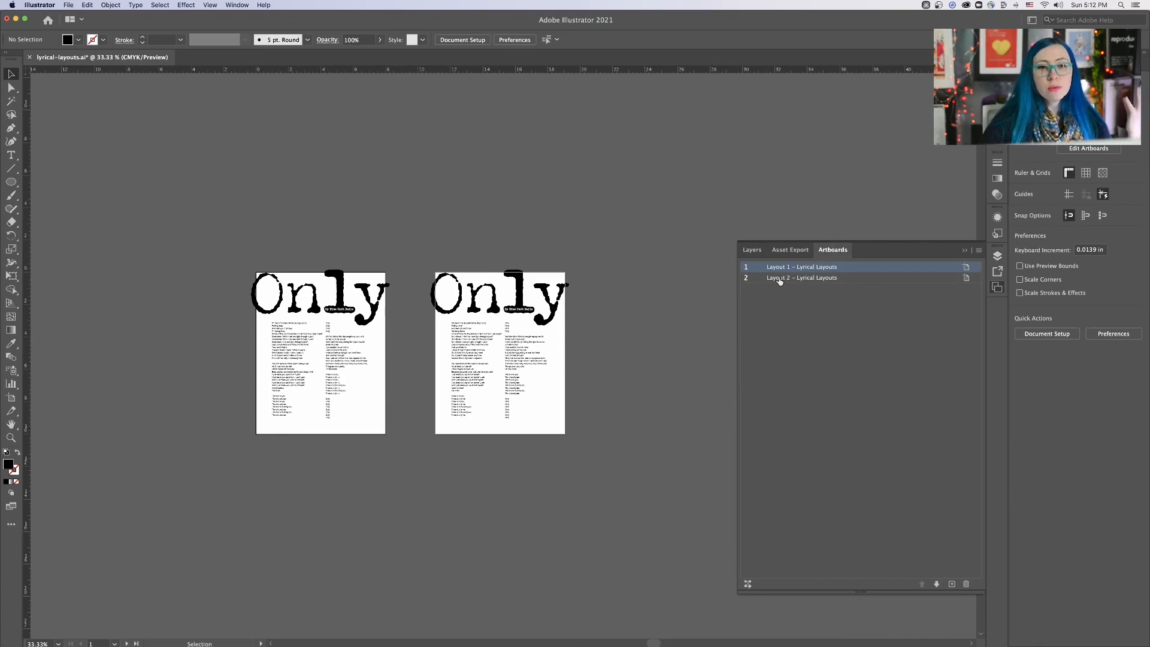